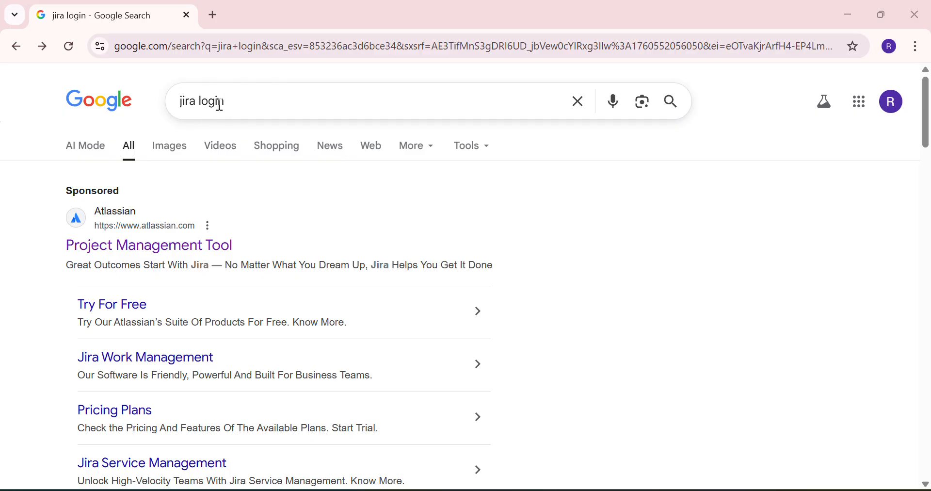
Step: Open Atlassian's Project Management Tool search result and go to the free Jira sign-up
{"action": "scroll", "coordinate": [245, 136], "scroll_direction": "down", "scroll_amount": 1}
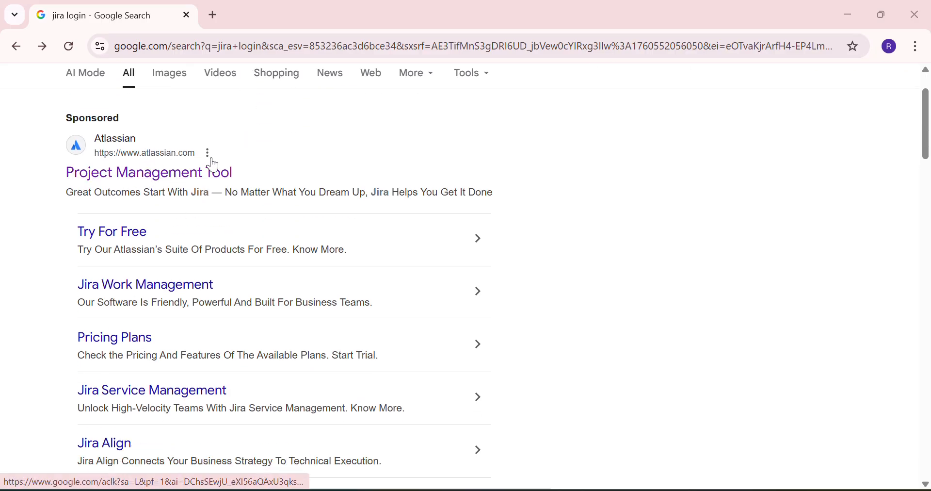
{"action": "left_click", "coordinate": [169, 181]}
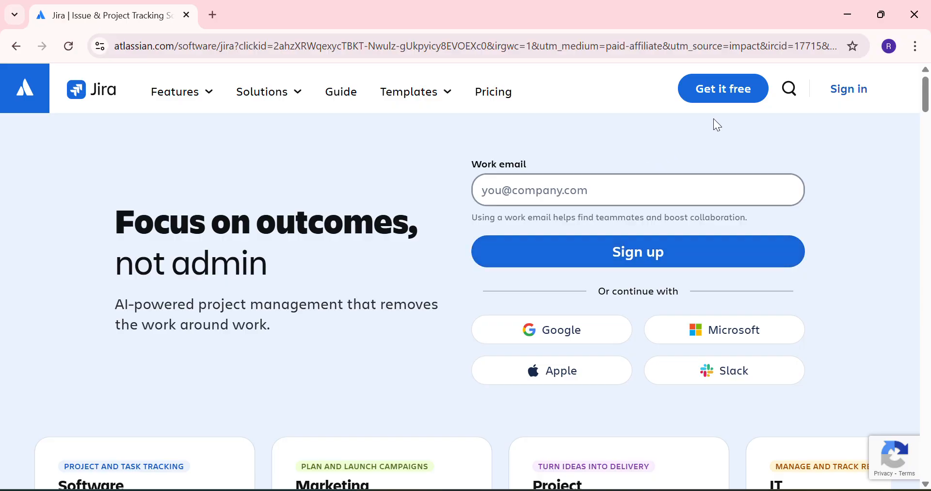
{"action": "left_click", "coordinate": [722, 98]}
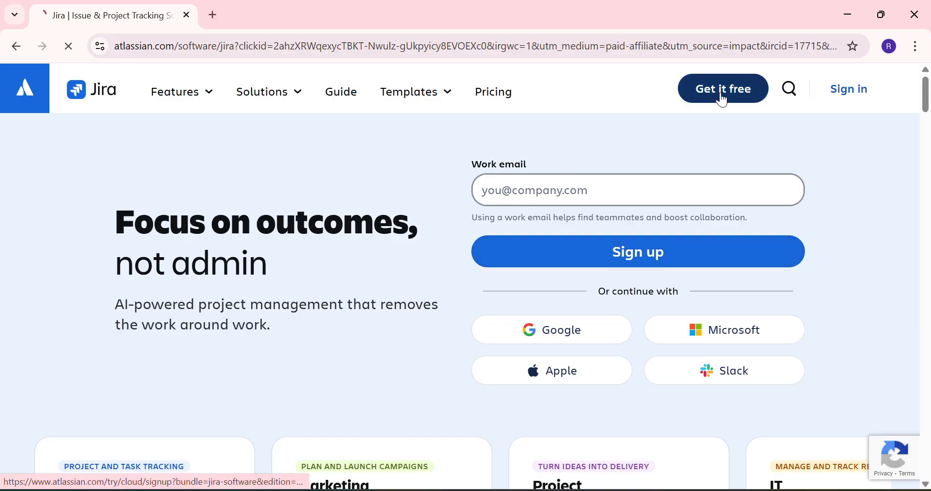
Step: Sign up for Jira with the first listed Google account and allow Atlassian to access its info
{"action": "scroll", "coordinate": [363, 316], "scroll_direction": "down", "scroll_amount": 2}
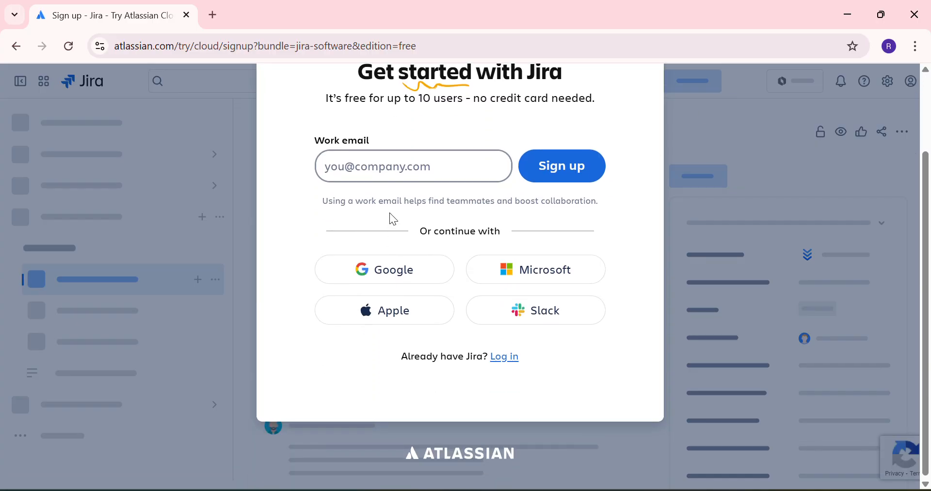
{"action": "scroll", "coordinate": [392, 219], "scroll_direction": "up", "scroll_amount": 2}
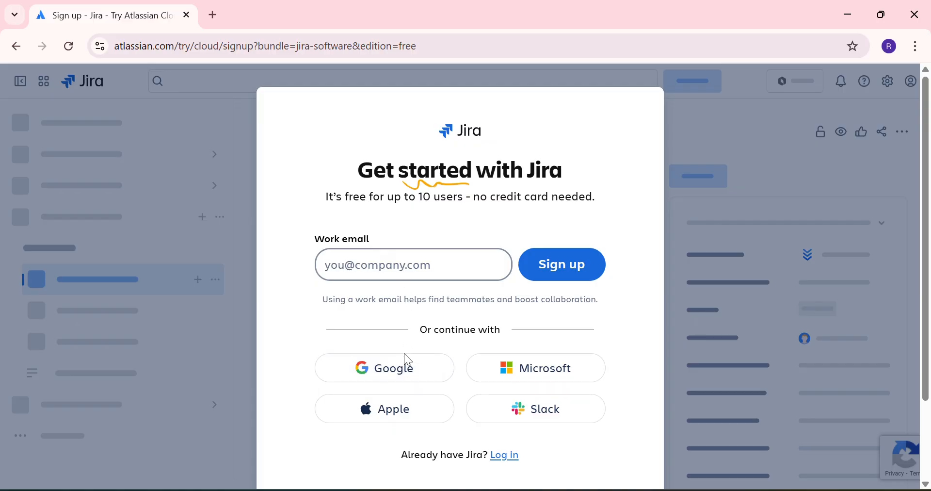
{"action": "left_click", "coordinate": [393, 368]}
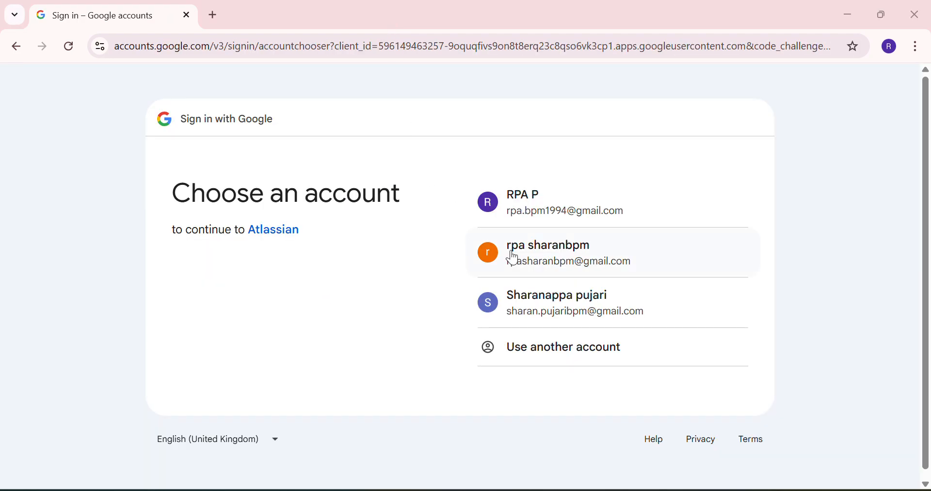
{"action": "left_click", "coordinate": [562, 209]}
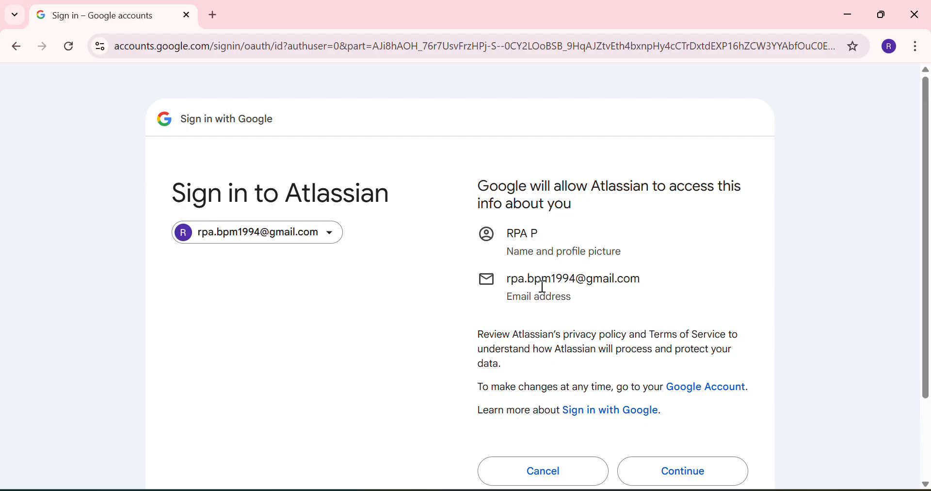
{"action": "scroll", "coordinate": [543, 287], "scroll_direction": "down", "scroll_amount": 2}
{"action": "left_click", "coordinate": [659, 359]}
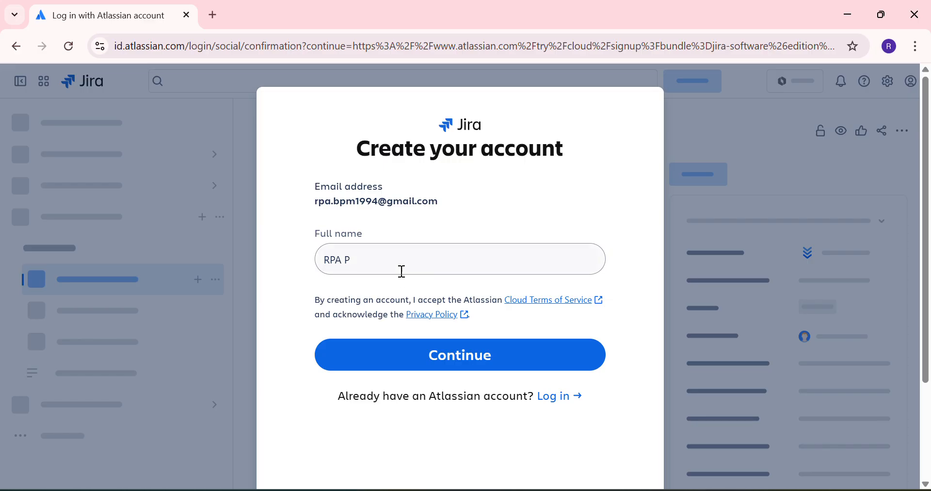
{"action": "left_click", "coordinate": [383, 258]}
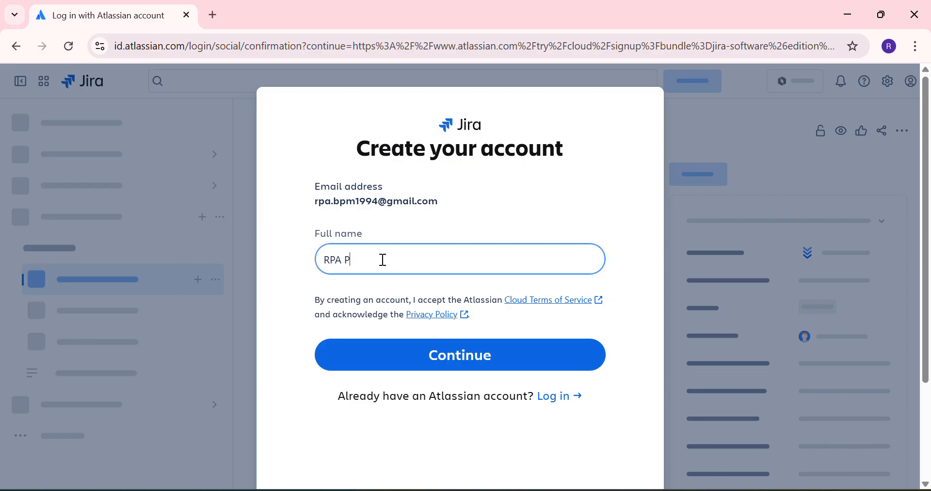
{"action": "left_click_drag", "start_coordinate": [382, 258], "coordinate": [293, 268]}
{"action": "type", "text": "First pr"}
{"action": "key", "text": "BackSpace"}
{"action": "key", "text": "BackSpace"}
{"action": "type", "text": "Project"}
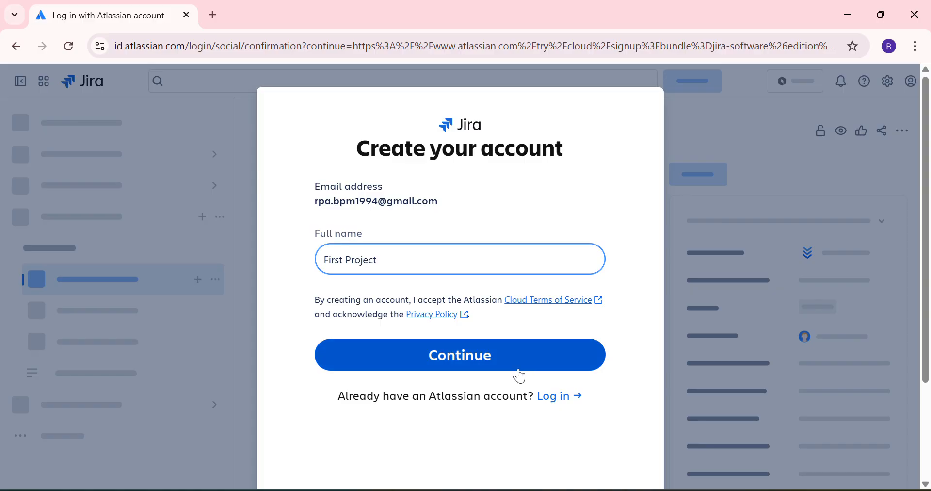
Step: Enter the account holder's name as the full name and continue creating the Atlassian account
{"action": "left_click_drag", "start_coordinate": [374, 259], "coordinate": [292, 252]}
{"action": "type", "text": "sharanap"}
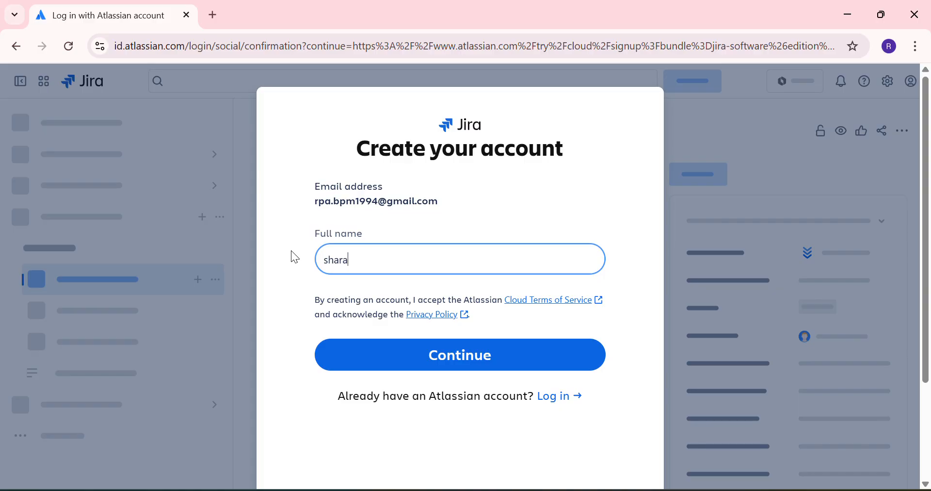
{"action": "type", "text": "pa"}
{"action": "key", "text": "BackSpace"}
{"action": "key", "text": "BackSpace"}
{"action": "key", "text": "BackSpace"}
{"action": "key", "text": "BackSpace"}
{"action": "type", "text": "P"}
{"action": "left_click", "coordinate": [408, 357]}
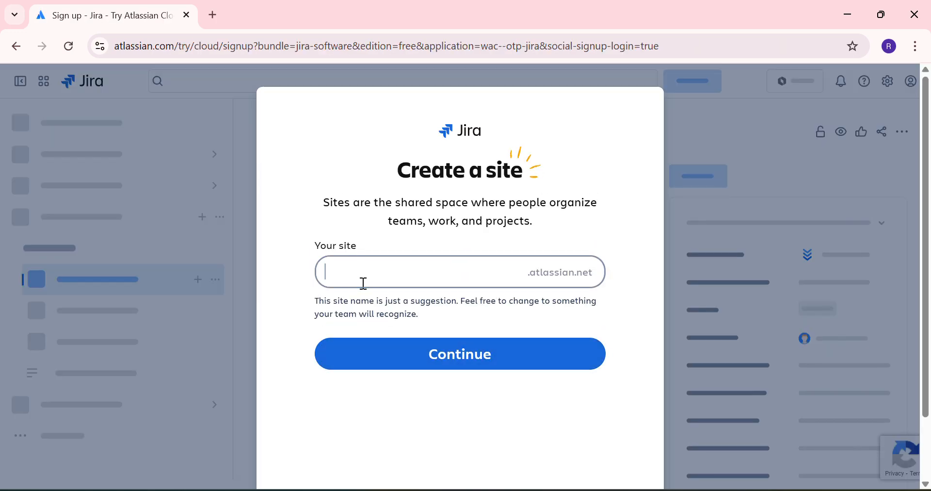
Step: Replace the suggested Jira site name with rpabpm2025 and continue to create the site
{"action": "left_click", "coordinate": [363, 282]}
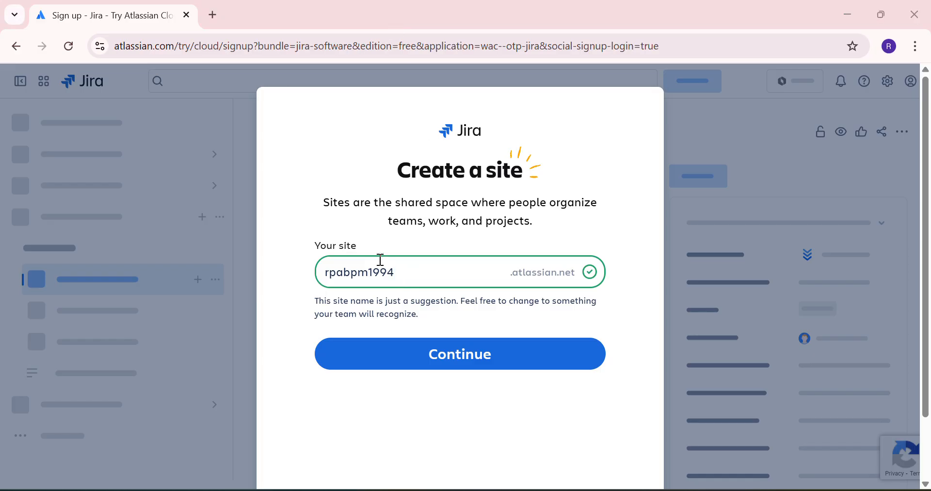
{"action": "double_click", "coordinate": [401, 276]}
{"action": "left_click", "coordinate": [407, 272]}
{"action": "left_click_drag", "start_coordinate": [406, 272], "coordinate": [303, 280]}
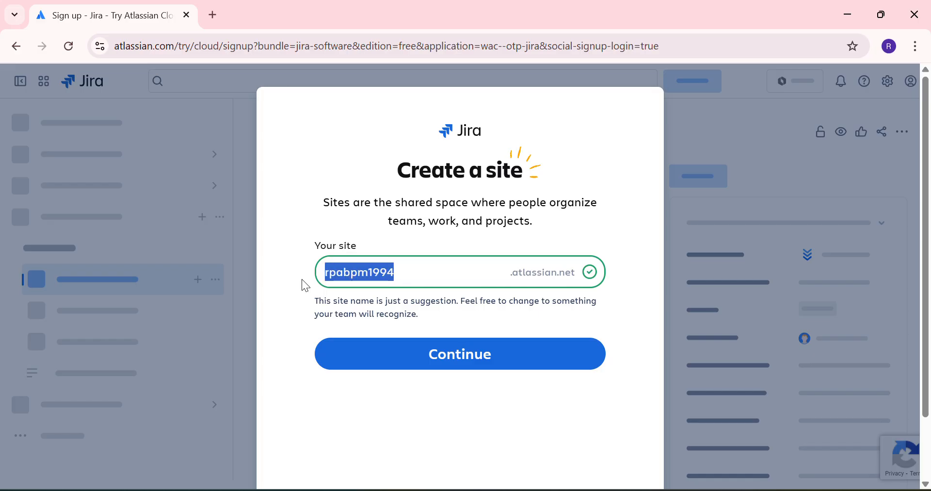
{"action": "type", "text": "rpa"}
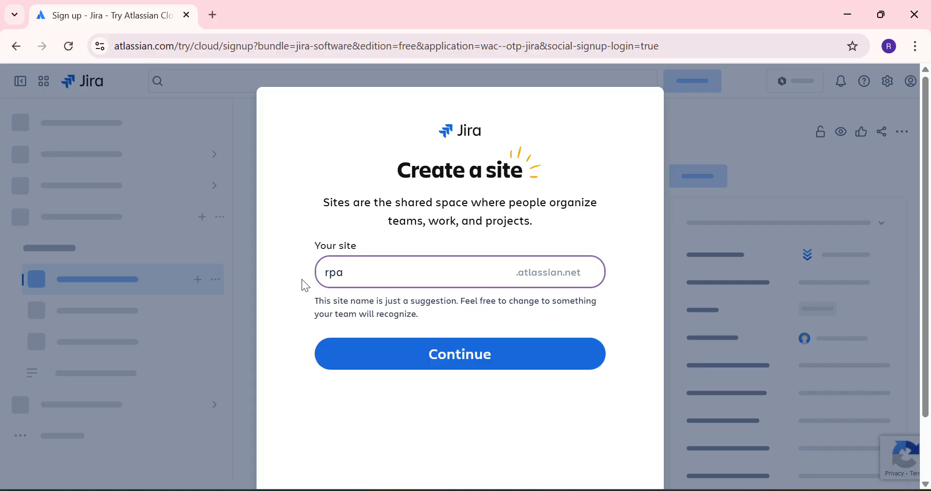
{"action": "type", "text": "bpm"}
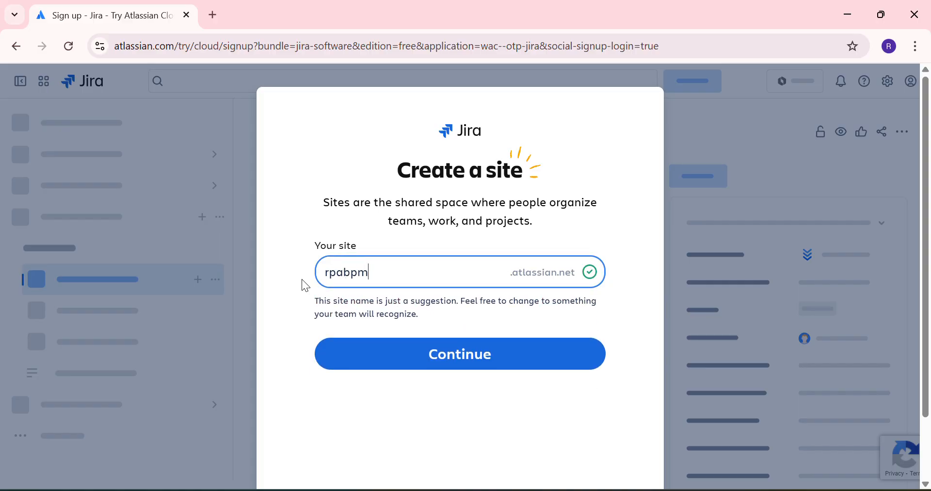
{"action": "type", "text": "2020"}
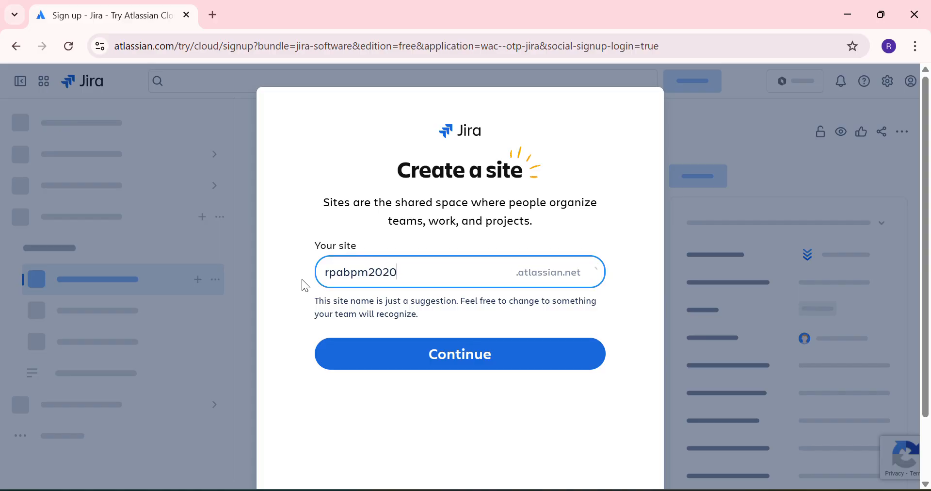
{"action": "key", "text": "BackSpace"}
{"action": "type", "text": "5"}
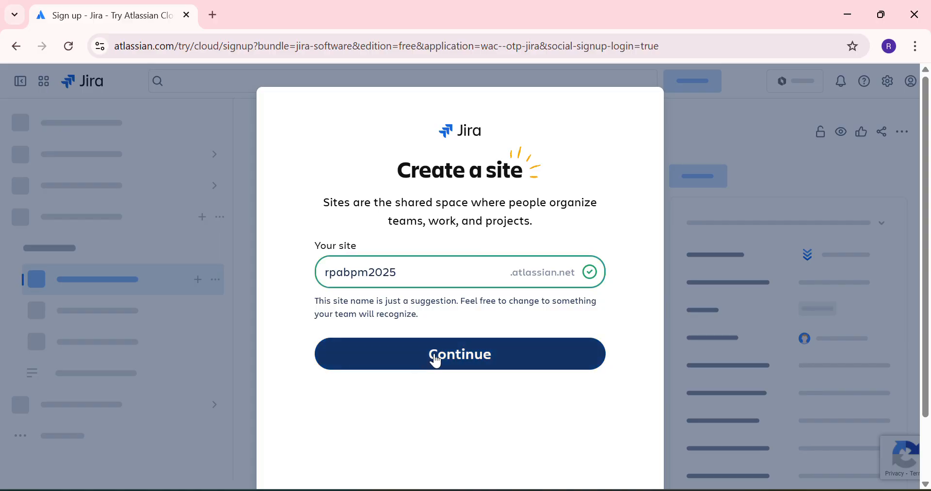
{"action": "left_click", "coordinate": [434, 354]}
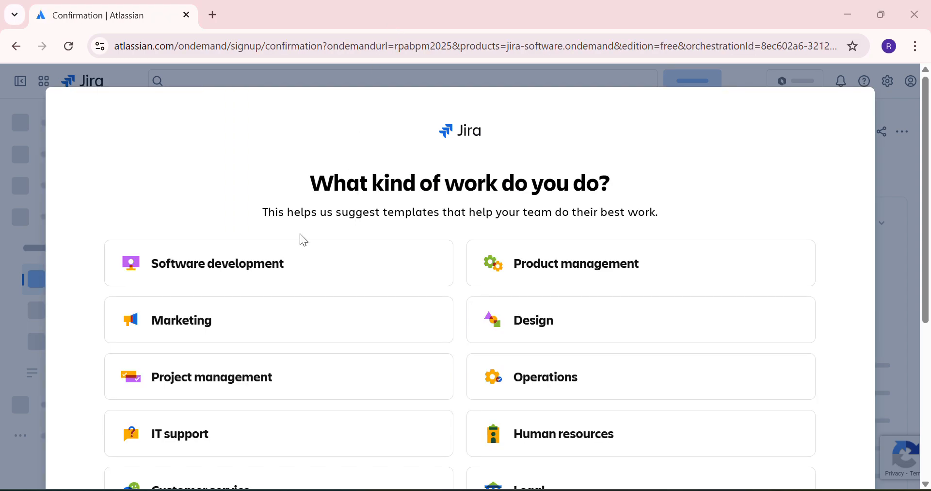
Step: Review the kinds of work offered and choose Software development
{"action": "scroll", "coordinate": [299, 234], "scroll_direction": "down", "scroll_amount": 2}
{"action": "scroll", "coordinate": [349, 170], "scroll_direction": "down", "scroll_amount": 3}
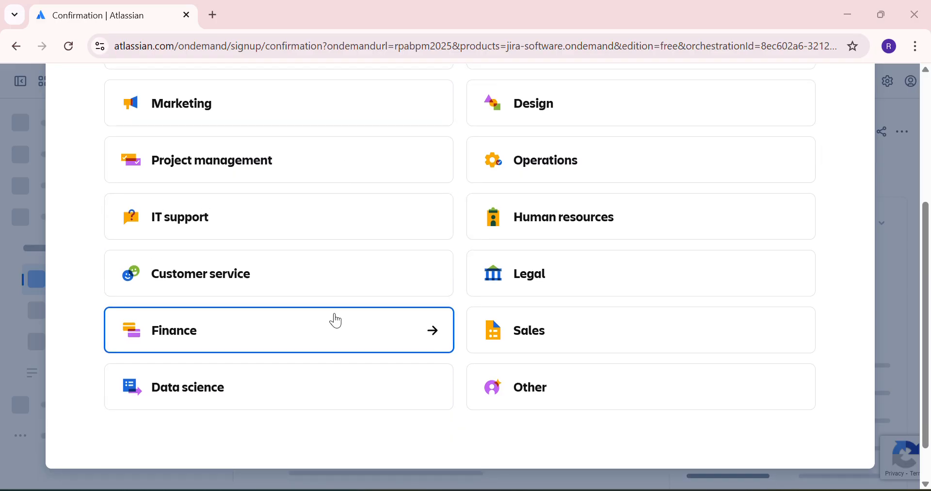
{"action": "scroll", "coordinate": [333, 318], "scroll_direction": "up", "scroll_amount": 5}
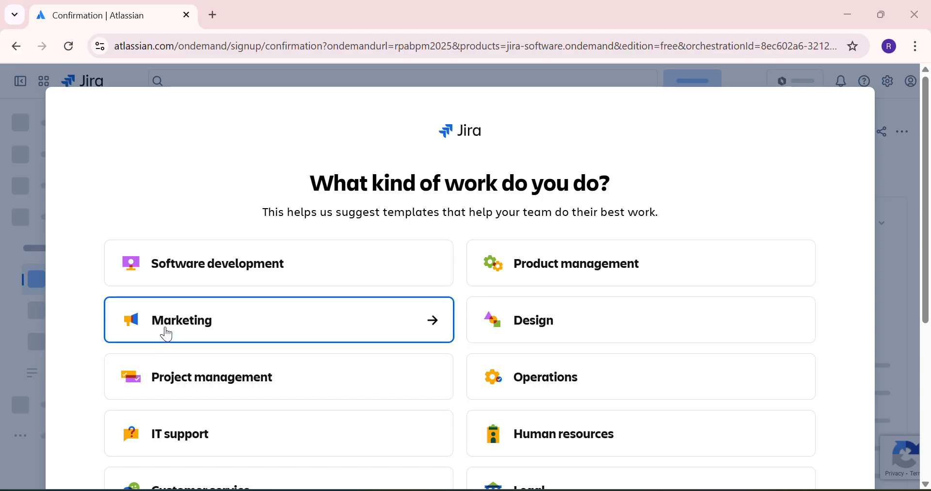
{"action": "scroll", "coordinate": [276, 303], "scroll_direction": "down", "scroll_amount": 1}
{"action": "scroll", "coordinate": [243, 339], "scroll_direction": "down", "scroll_amount": 1}
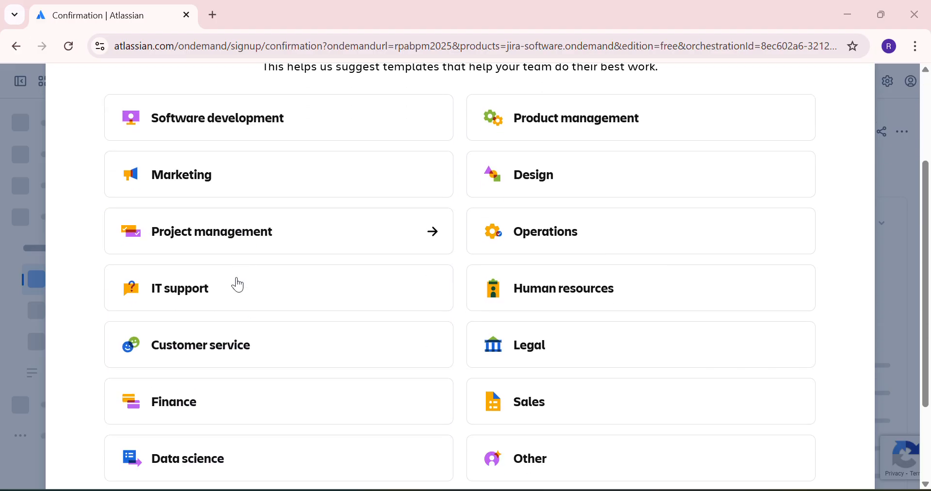
{"action": "scroll", "coordinate": [231, 282], "scroll_direction": "up", "scroll_amount": 2}
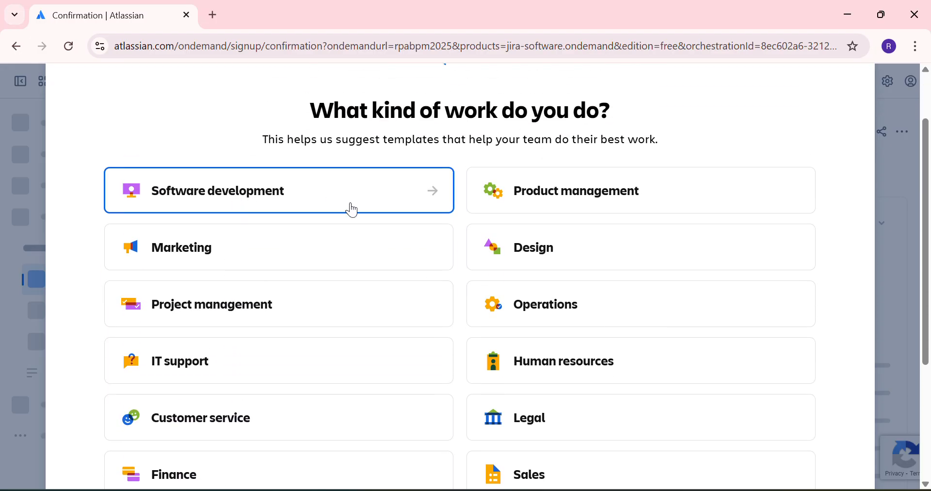
{"action": "left_click", "coordinate": [353, 210]}
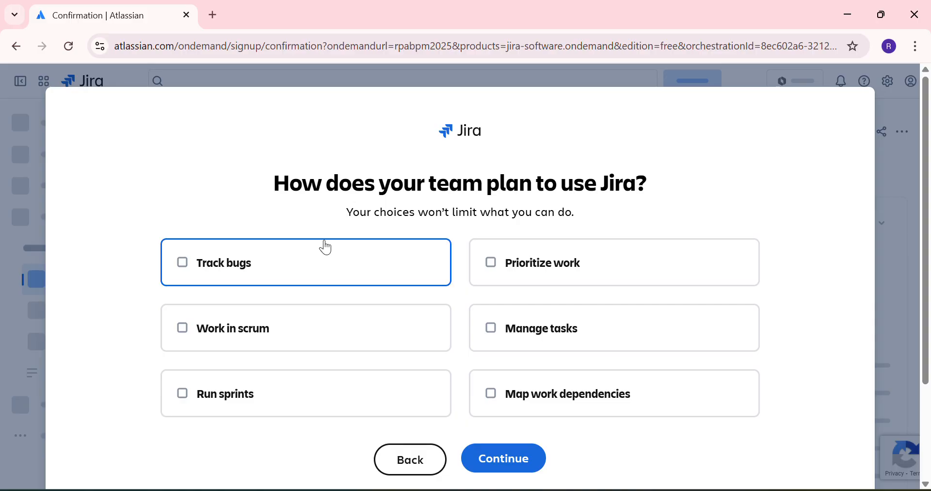
Step: Select Track bugs, Work in scrum, Run sprints, Prioritize work, Manage tasks and Map work dependencies as the team's planned uses, and continue
{"action": "scroll", "coordinate": [335, 272], "scroll_direction": "down", "scroll_amount": 2}
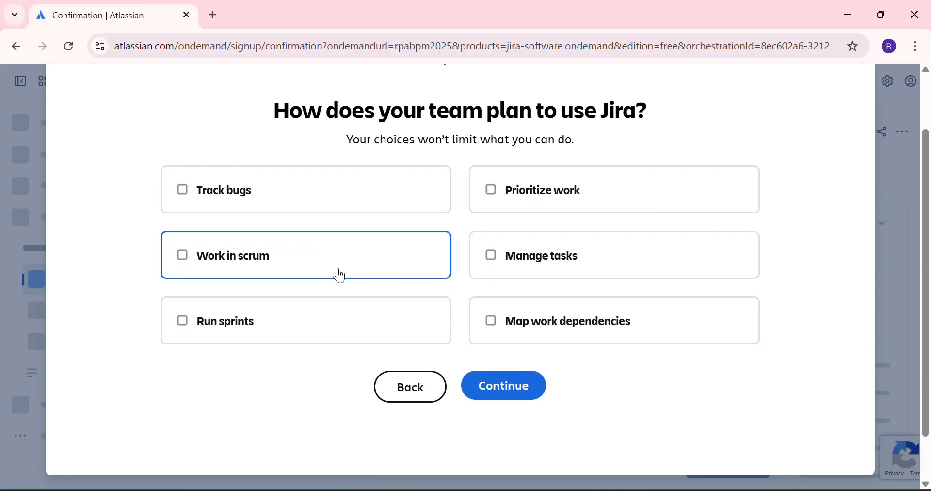
{"action": "scroll", "coordinate": [341, 267], "scroll_direction": "up", "scroll_amount": 2}
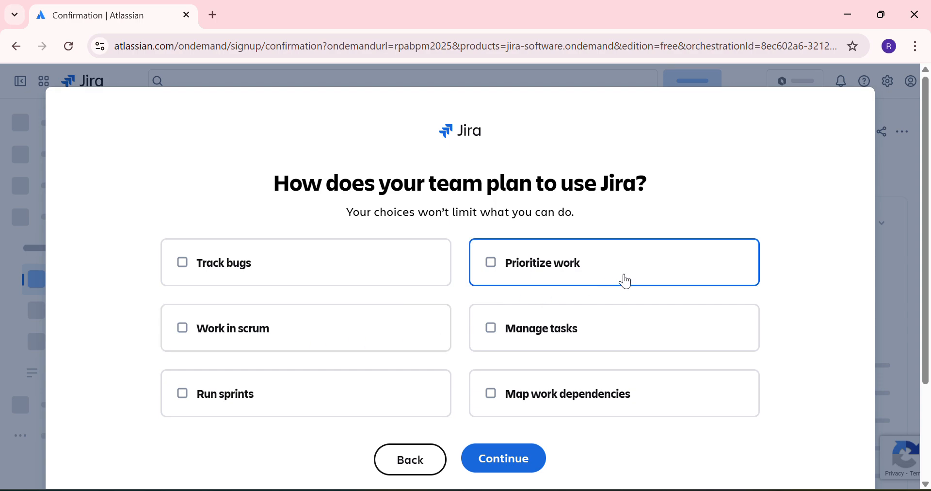
{"action": "left_click", "coordinate": [184, 266]}
{"action": "left_click", "coordinate": [182, 329]}
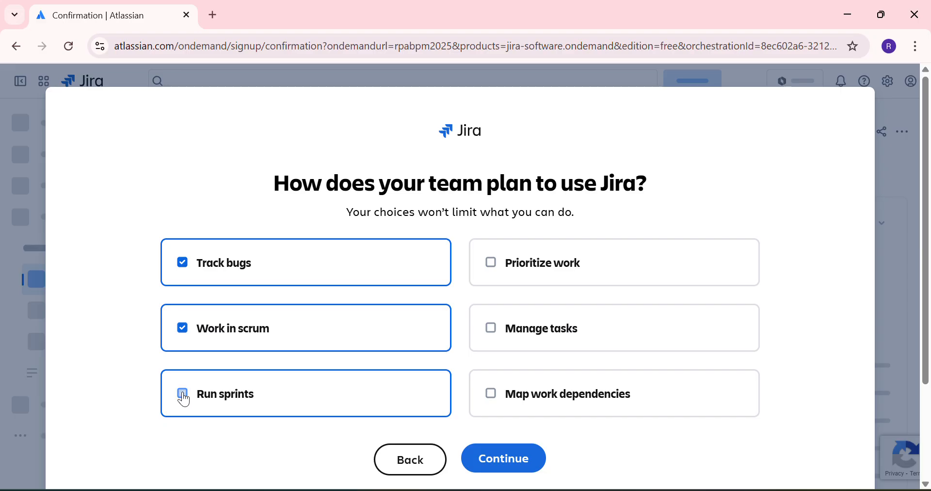
{"action": "left_click", "coordinate": [183, 393]}
{"action": "left_click", "coordinate": [498, 269]}
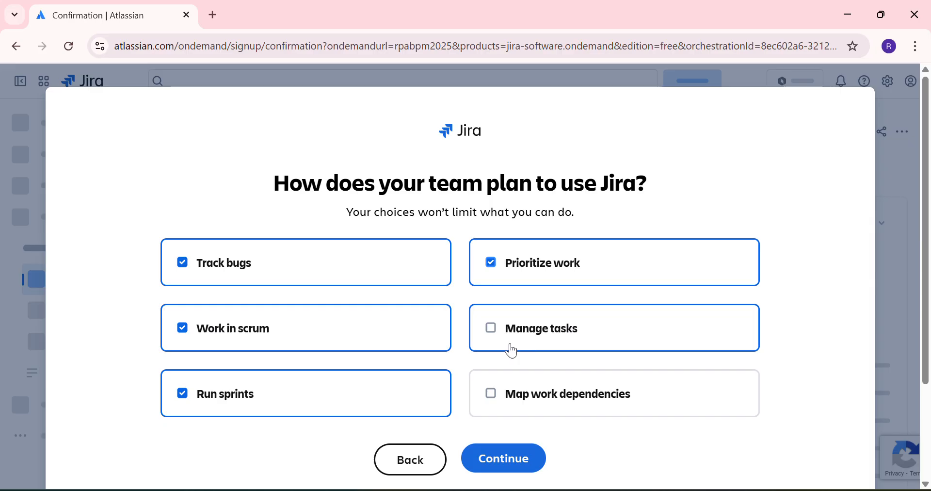
{"action": "left_click", "coordinate": [492, 338]}
{"action": "scroll", "coordinate": [583, 406], "scroll_direction": "down", "scroll_amount": 1}
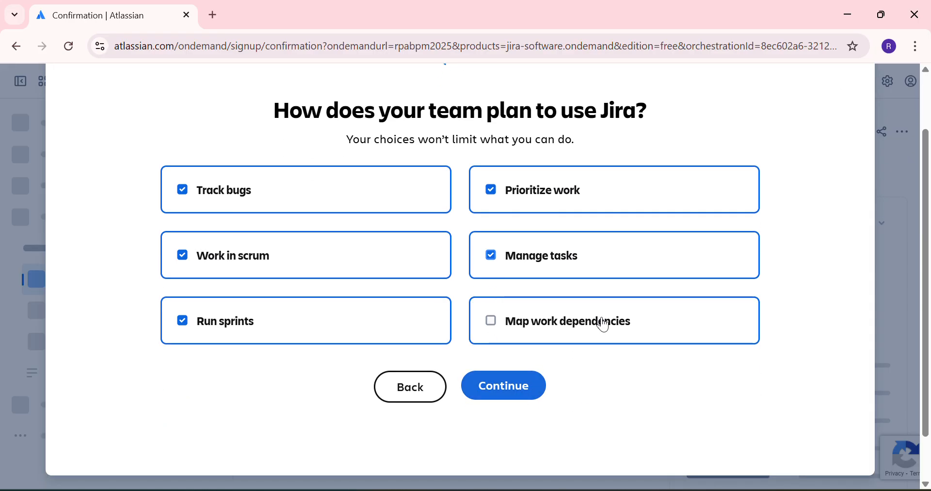
{"action": "left_click", "coordinate": [489, 325]}
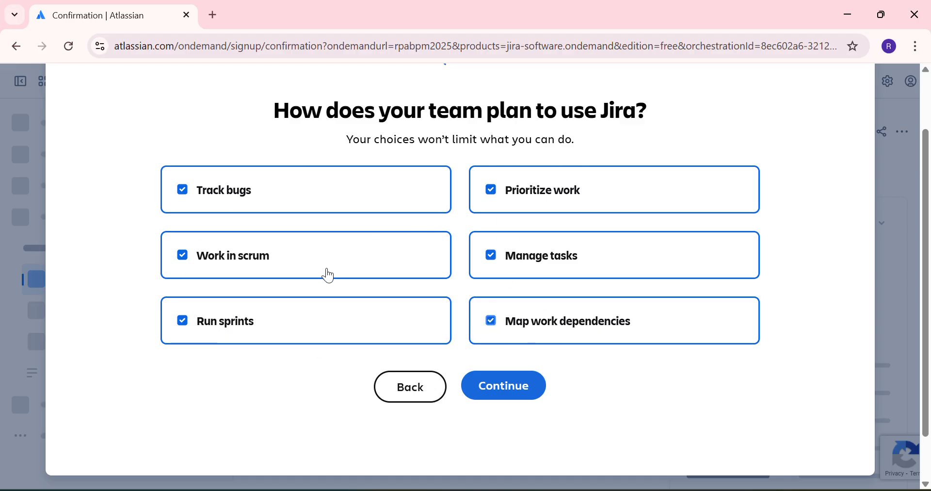
{"action": "scroll", "coordinate": [326, 277], "scroll_direction": "up", "scroll_amount": 1}
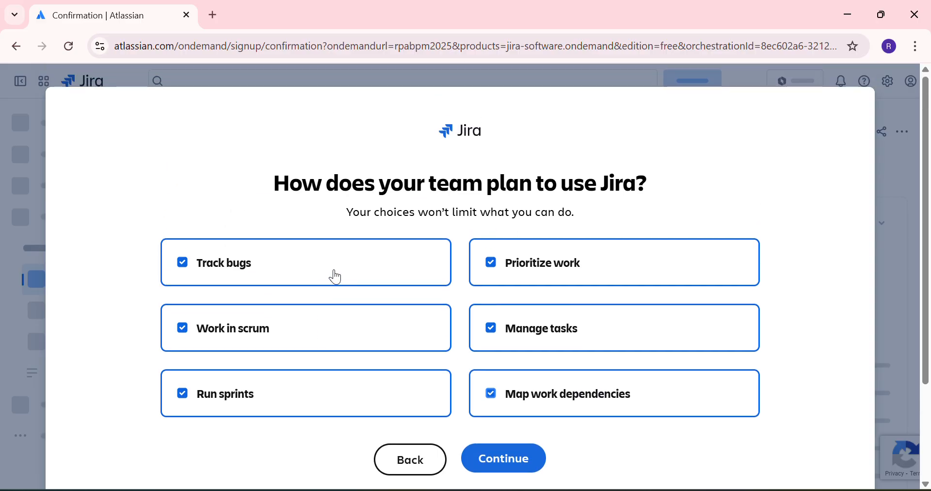
{"action": "scroll", "coordinate": [511, 248], "scroll_direction": "down", "scroll_amount": 1}
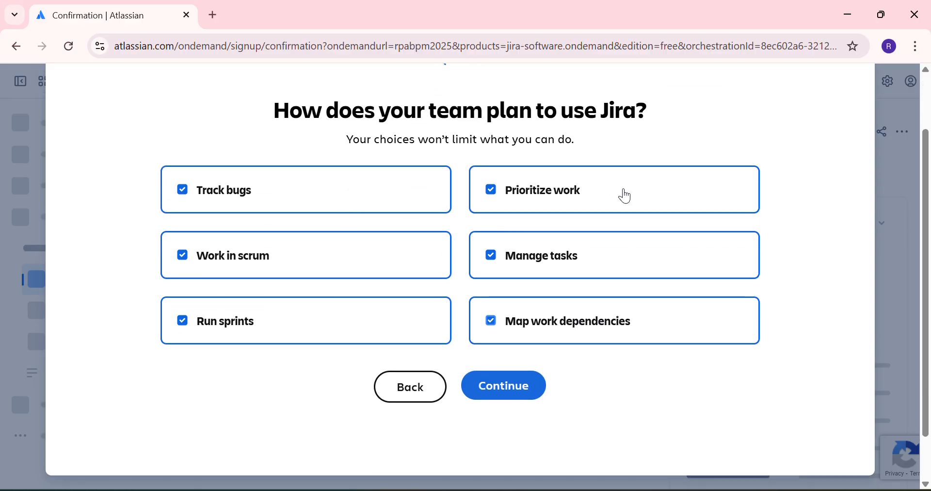
{"action": "left_click", "coordinate": [507, 386]}
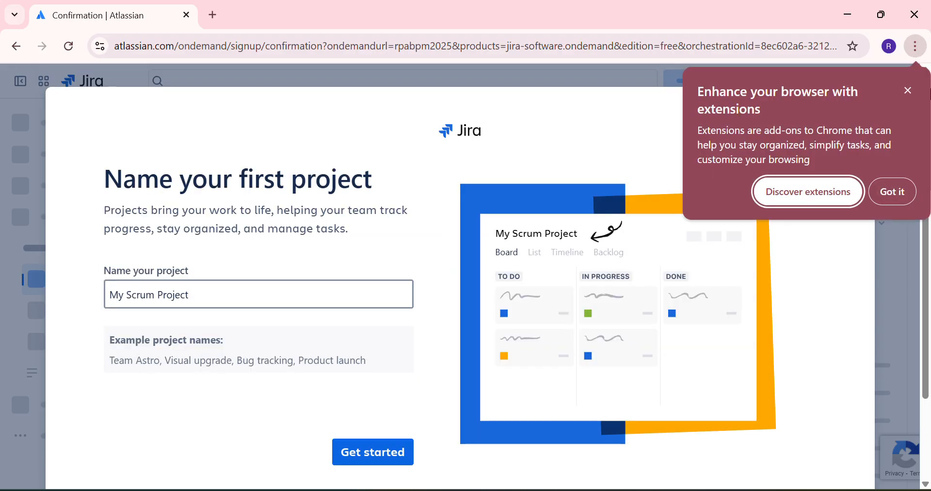
Step: Dismiss the browser extensions prompt, name the first project FirstProject and continue the setup
{"action": "left_click", "coordinate": [907, 90]}
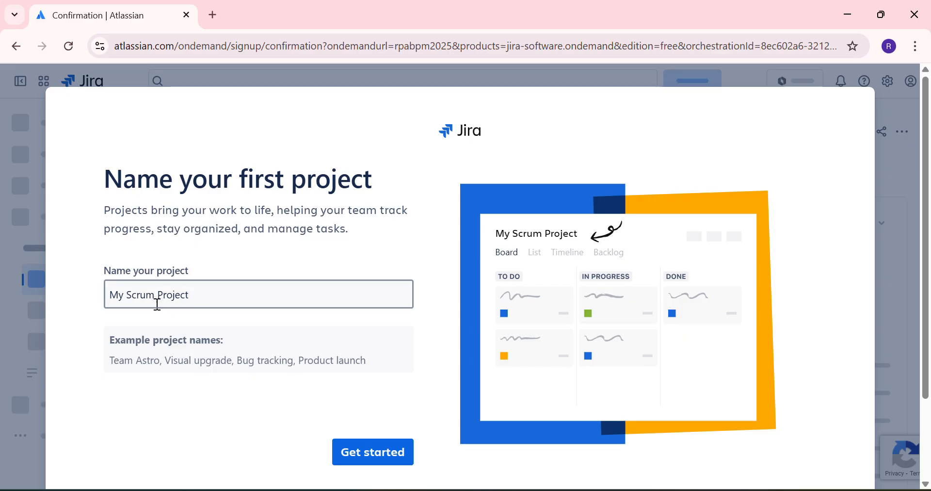
{"action": "left_click", "coordinate": [156, 296]}
{"action": "left_click_drag", "start_coordinate": [205, 297], "coordinate": [75, 308]}
{"action": "type", "text": "F"}
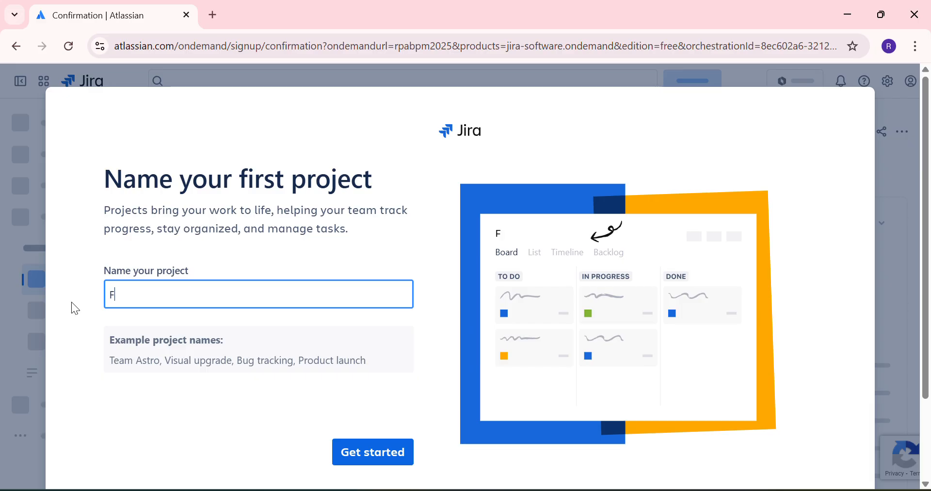
{"action": "type", "text": "irstProject"}
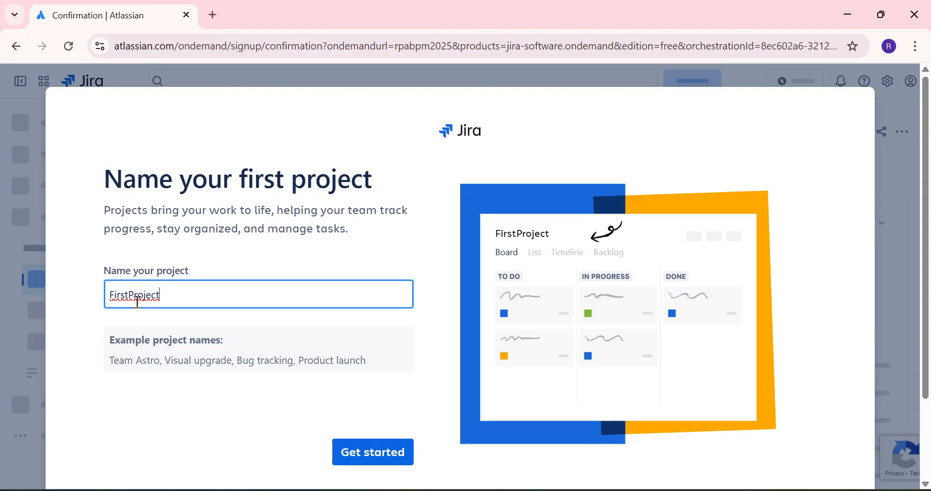
{"action": "left_click", "coordinate": [357, 454]}
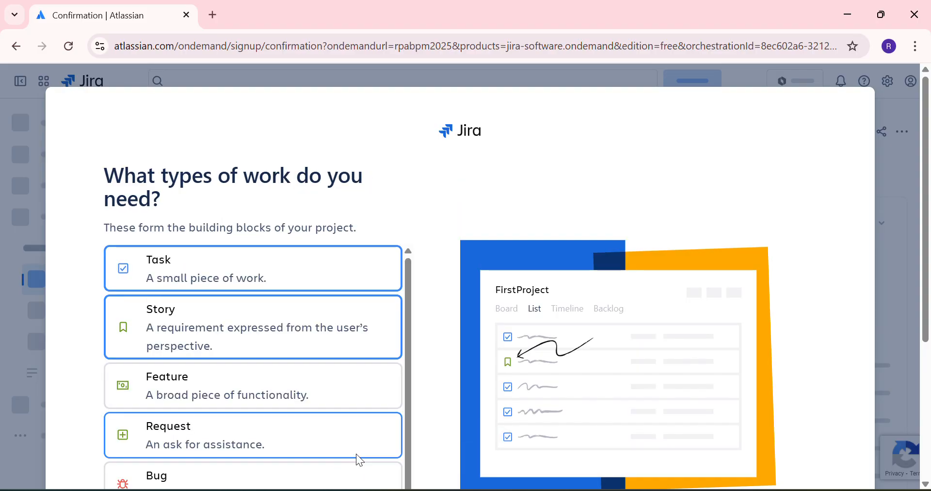
Step: Add Feature, Request and Bug to the preselected Task and Story work types, and continue
{"action": "scroll", "coordinate": [225, 401], "scroll_direction": "up", "scroll_amount": 5}
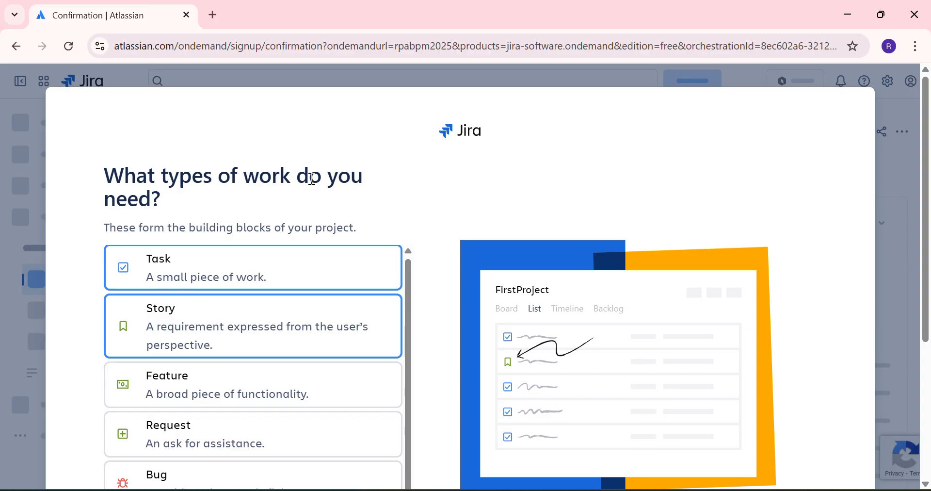
{"action": "scroll", "coordinate": [312, 178], "scroll_direction": "down", "scroll_amount": 2}
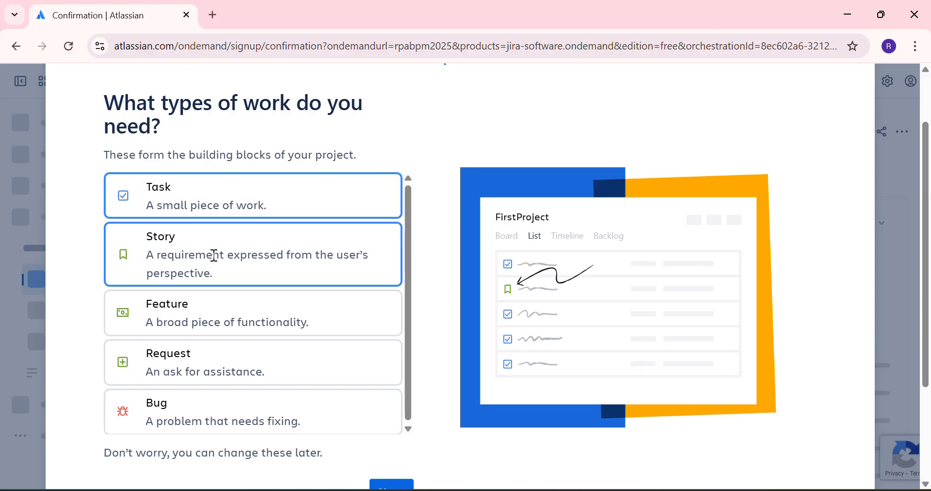
{"action": "left_click", "coordinate": [217, 309]}
{"action": "left_click", "coordinate": [249, 359]}
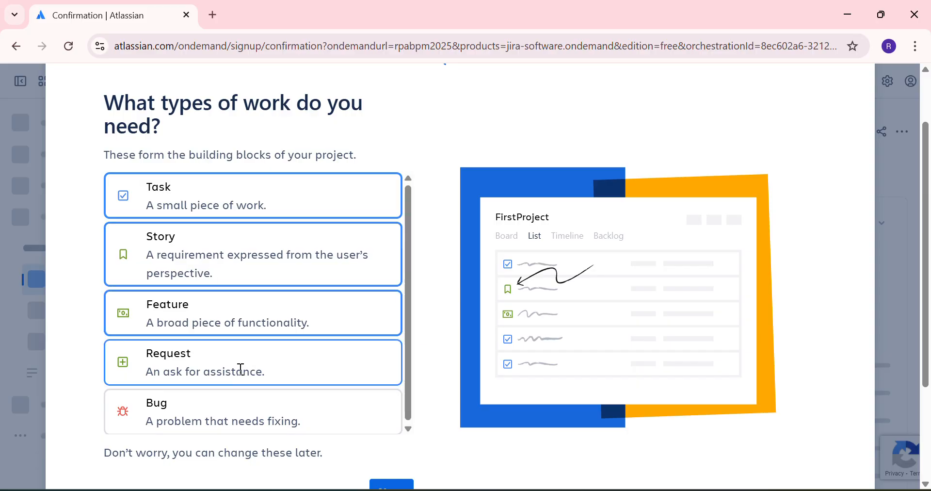
{"action": "left_click", "coordinate": [187, 423]}
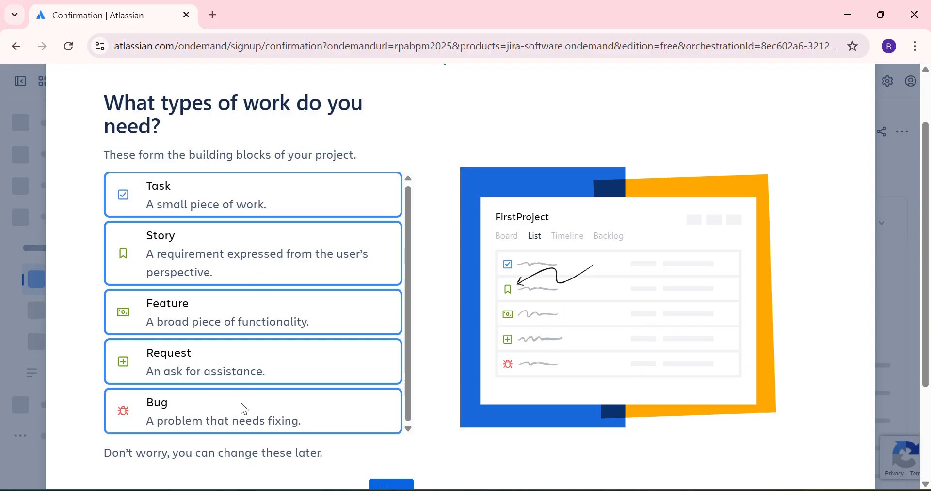
{"action": "scroll", "coordinate": [274, 227], "scroll_direction": "down", "scroll_amount": 2}
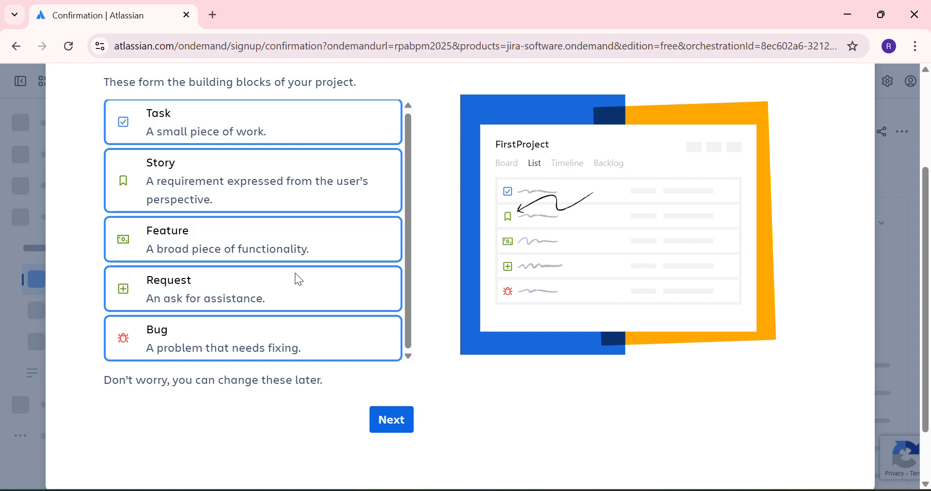
{"action": "scroll", "coordinate": [283, 189], "scroll_direction": "up", "scroll_amount": 2}
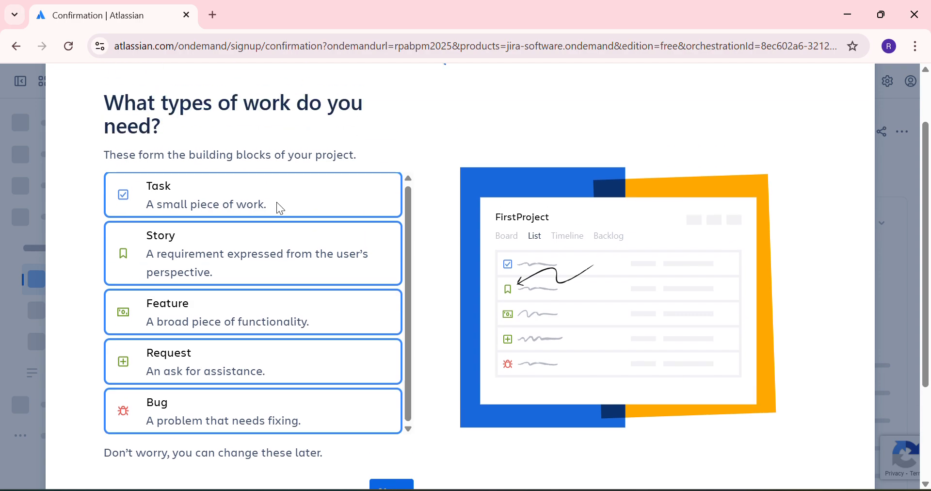
{"action": "scroll", "coordinate": [278, 204], "scroll_direction": "down", "scroll_amount": 4}
{"action": "left_click", "coordinate": [391, 350]}
Step: Add a TEST/SIT status between In Review and Done, and finish the project setup
{"action": "scroll", "coordinate": [228, 297], "scroll_direction": "up", "scroll_amount": 3}
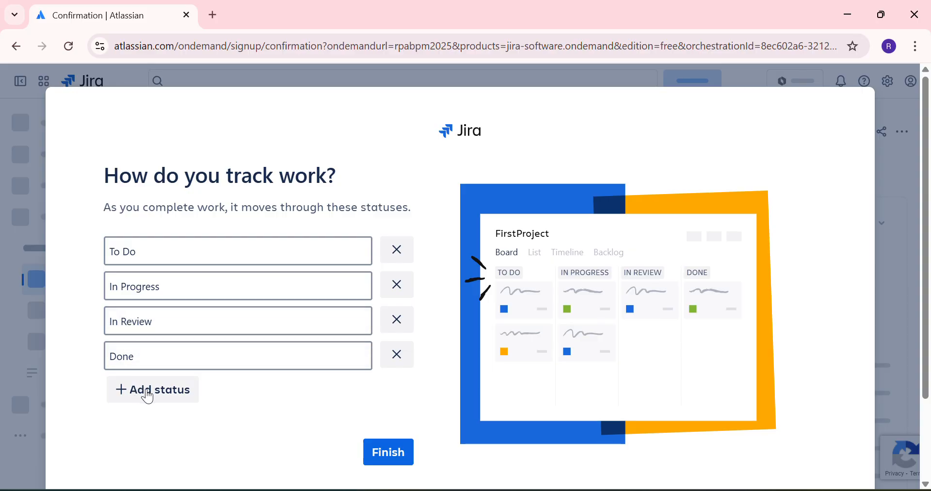
{"action": "left_click", "coordinate": [148, 394]}
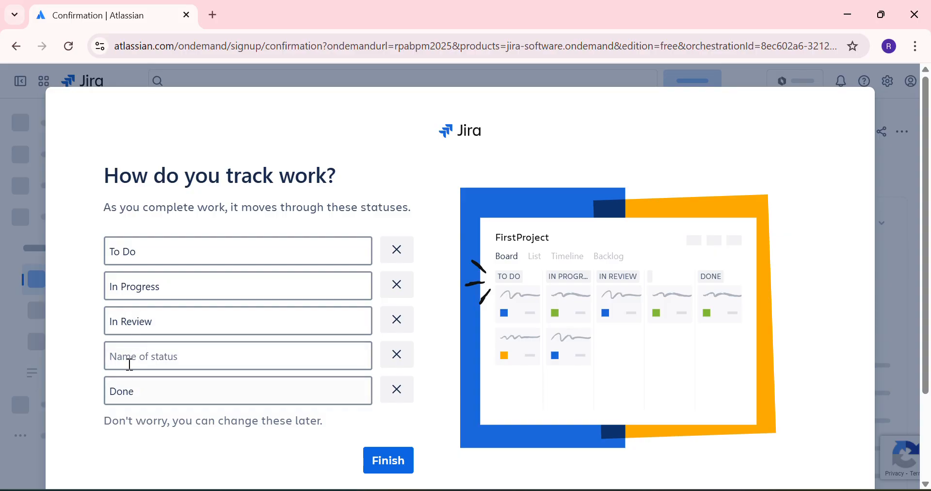
{"action": "left_click", "coordinate": [173, 362]}
{"action": "type", "text": "TEST"}
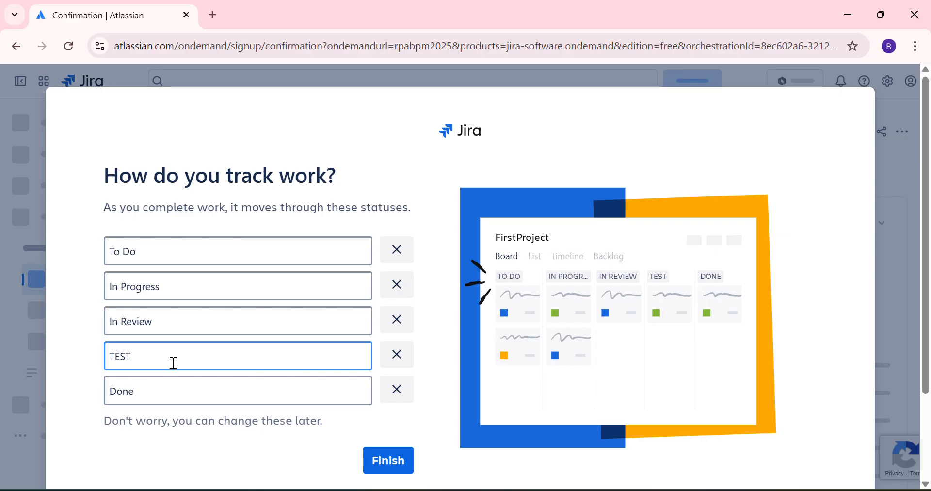
{"action": "type", "text": "/SIT"}
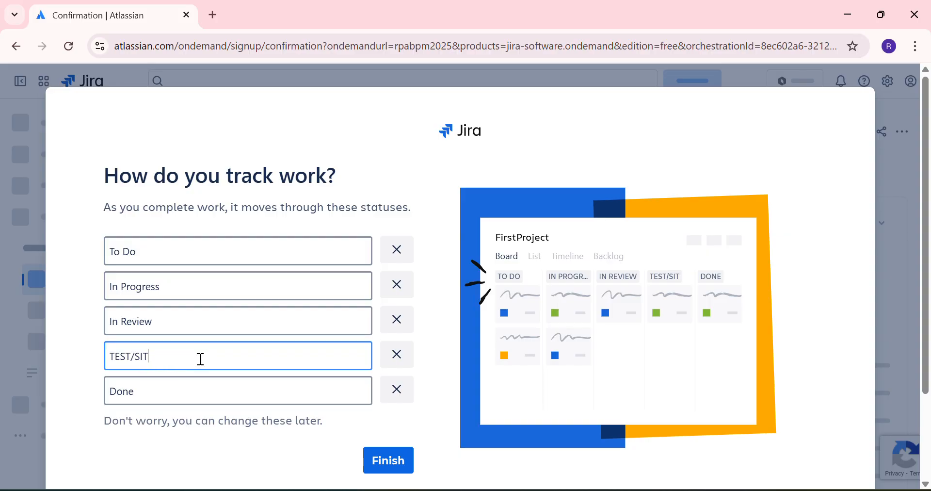
{"action": "double_click", "coordinate": [119, 394]}
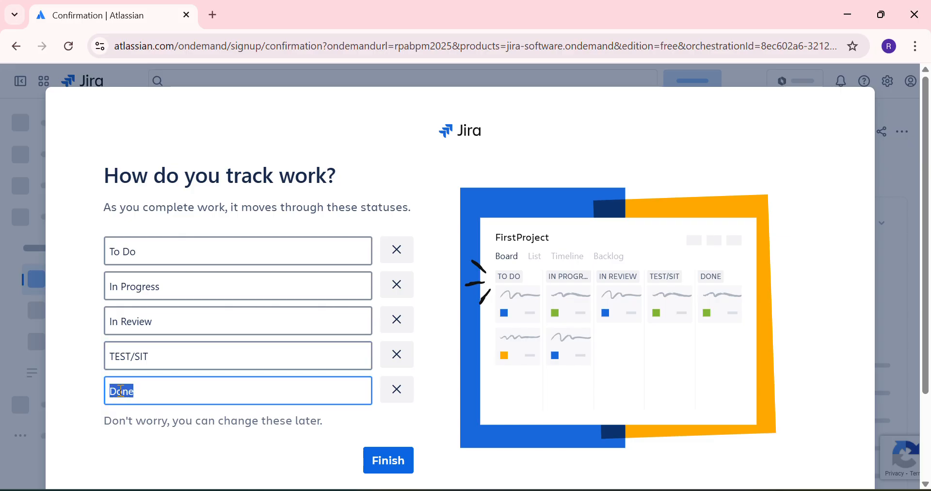
{"action": "scroll", "coordinate": [144, 354], "scroll_direction": "down", "scroll_amount": 2}
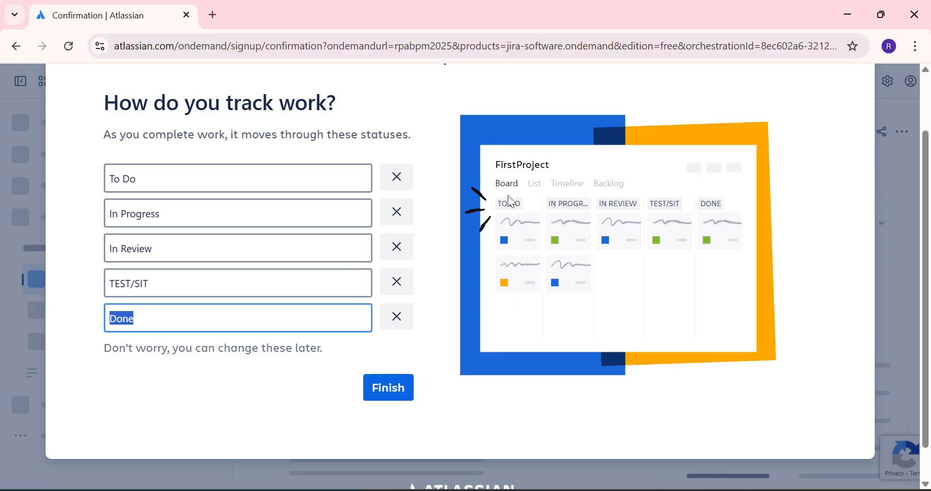
{"action": "left_click_drag", "start_coordinate": [500, 164], "coordinate": [549, 165]}
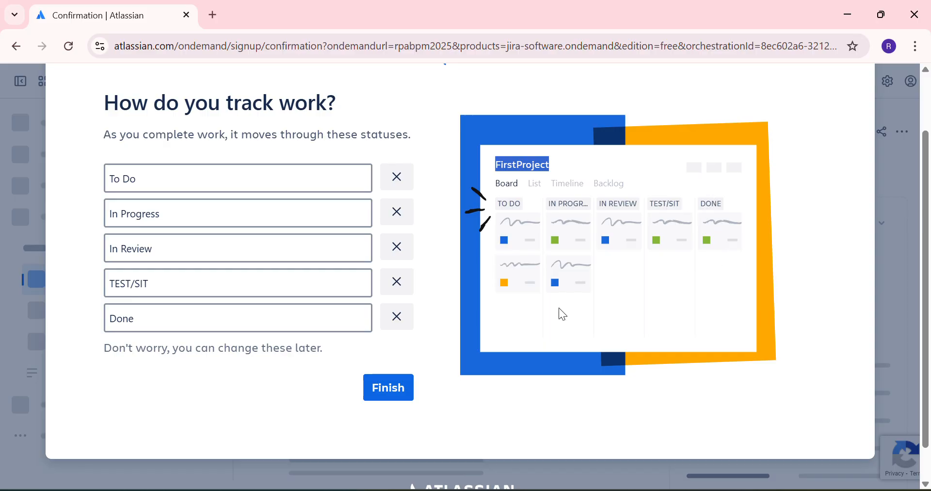
{"action": "left_click", "coordinate": [394, 391]}
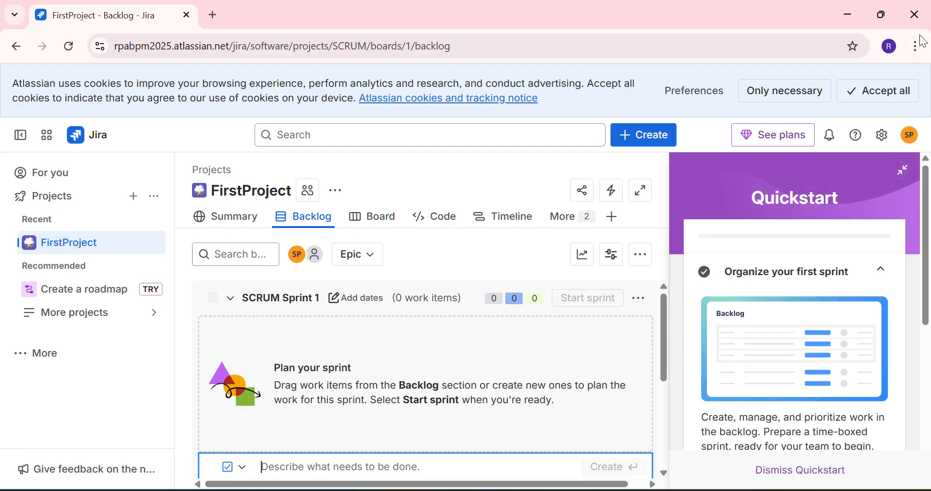
Step: Accept all cookies and look over the sprint and backlog sections of FirstProject
{"action": "left_click", "coordinate": [878, 93]}
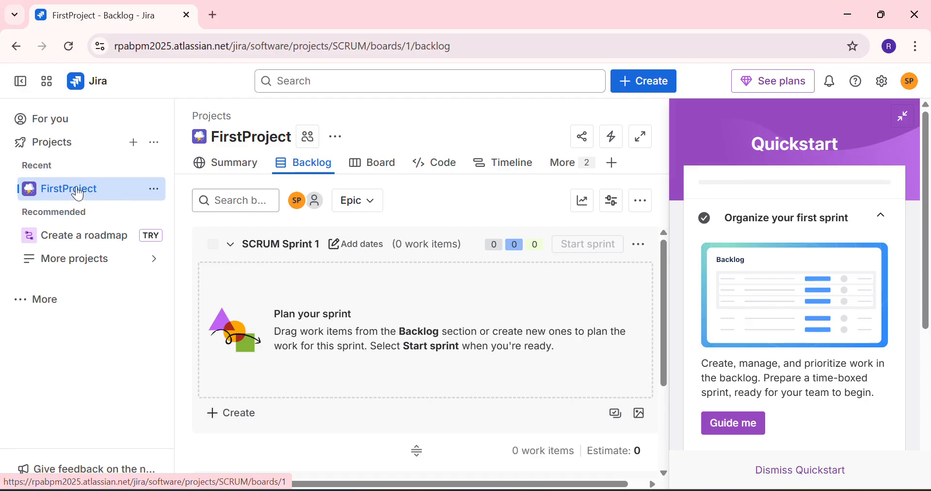
{"action": "scroll", "coordinate": [448, 273], "scroll_direction": "down", "scroll_amount": 3}
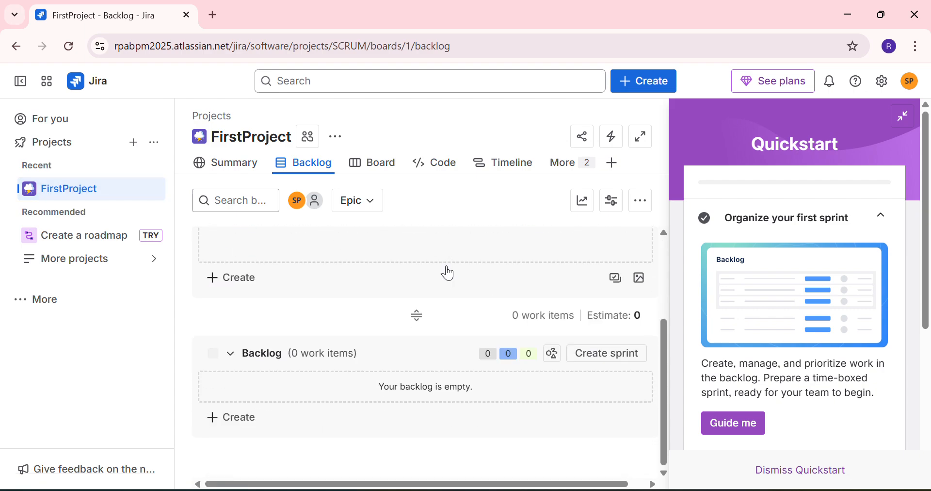
{"action": "scroll", "coordinate": [313, 301], "scroll_direction": "up", "scroll_amount": 3}
{"action": "scroll", "coordinate": [304, 281], "scroll_direction": "down", "scroll_amount": 2}
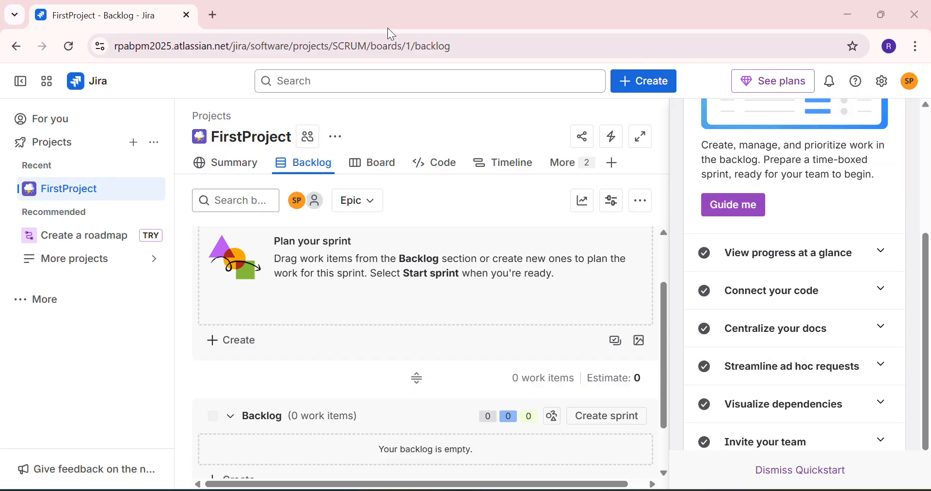
Step: Examine the FirstProject summary, including the status overview, priority breakdown, types of work, team workload and epic progress
{"action": "left_click", "coordinate": [229, 166]}
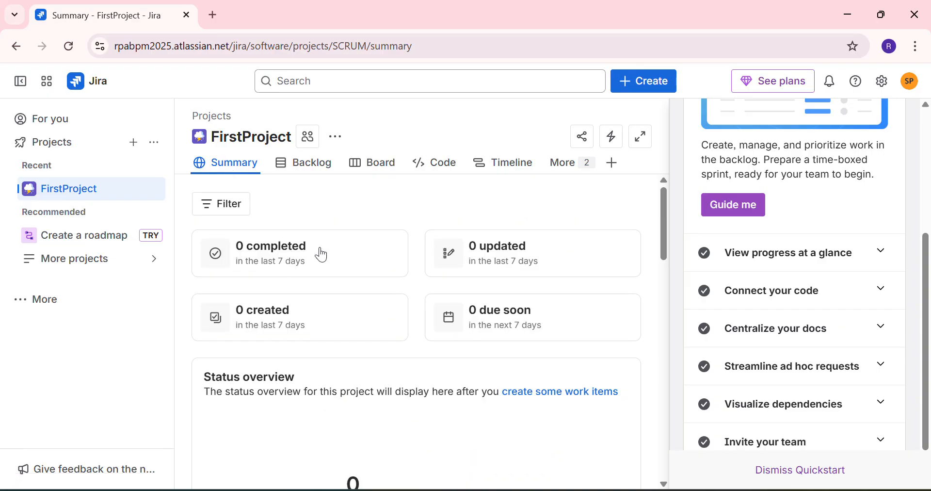
{"action": "scroll", "coordinate": [313, 300], "scroll_direction": "down", "scroll_amount": 4}
{"action": "scroll", "coordinate": [313, 354], "scroll_direction": "up", "scroll_amount": 4}
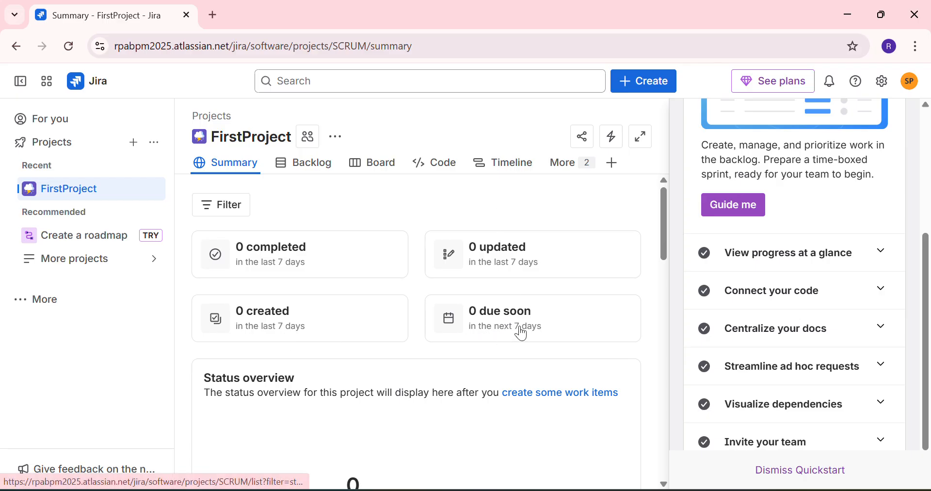
{"action": "scroll", "coordinate": [270, 318], "scroll_direction": "down", "scroll_amount": 10}
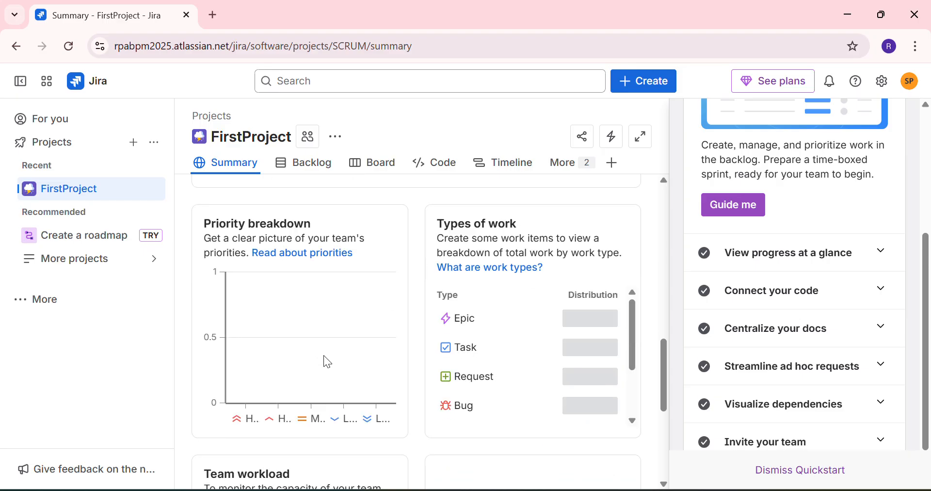
{"action": "scroll", "coordinate": [324, 359], "scroll_direction": "down", "scroll_amount": 4}
{"action": "scroll", "coordinate": [322, 358], "scroll_direction": "up", "scroll_amount": 6}
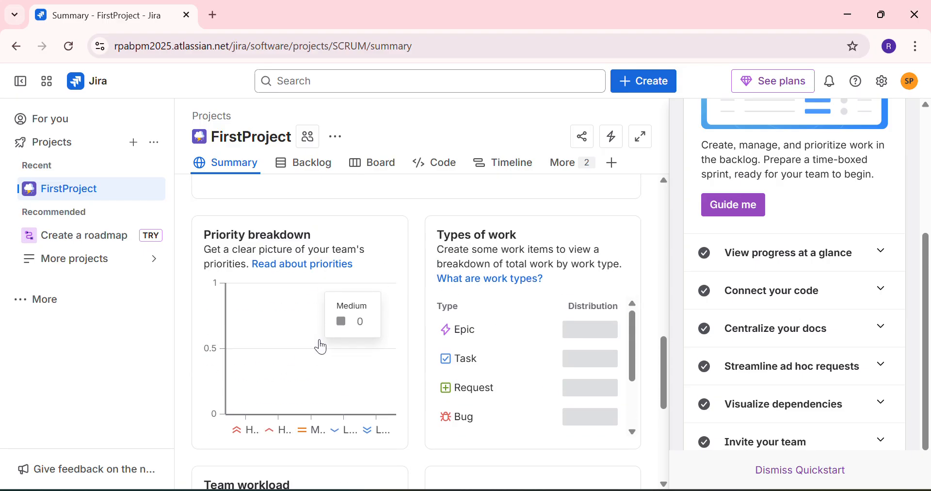
{"action": "scroll", "coordinate": [276, 322], "scroll_direction": "down", "scroll_amount": 6}
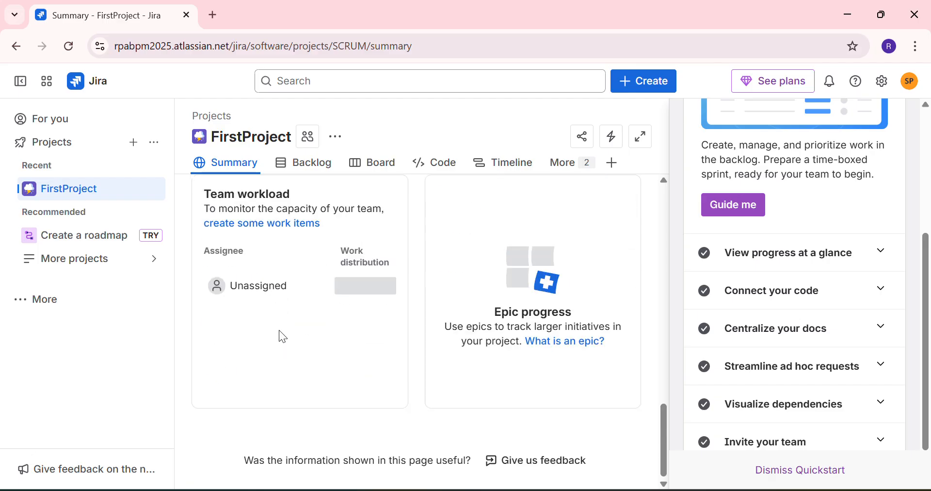
{"action": "scroll", "coordinate": [278, 340], "scroll_direction": "up", "scroll_amount": 6}
{"action": "scroll", "coordinate": [280, 373], "scroll_direction": "up", "scroll_amount": 2}
{"action": "scroll", "coordinate": [286, 369], "scroll_direction": "down", "scroll_amount": 3}
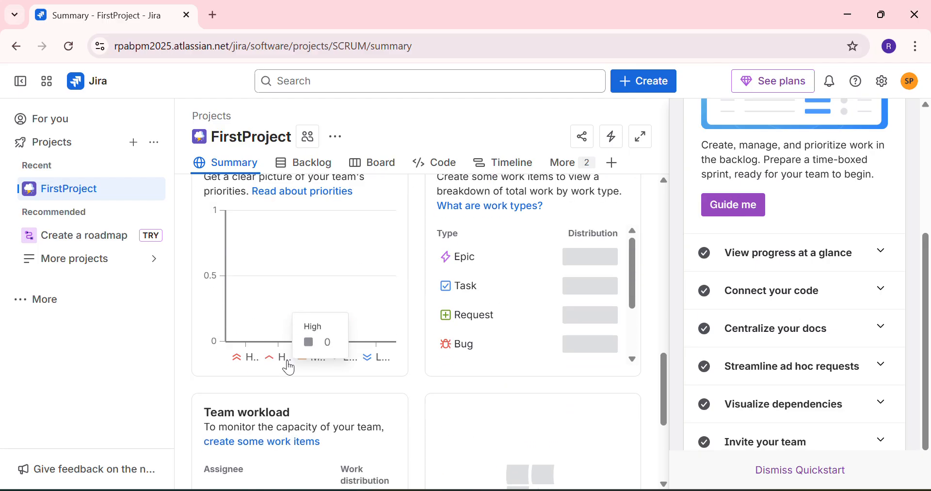
{"action": "scroll", "coordinate": [290, 367], "scroll_direction": "up", "scroll_amount": 4}
Step: Return to the project's backlog and examine the SCRUM Sprint 1 planning area and the Backlog section below it
{"action": "left_click", "coordinate": [299, 164]}
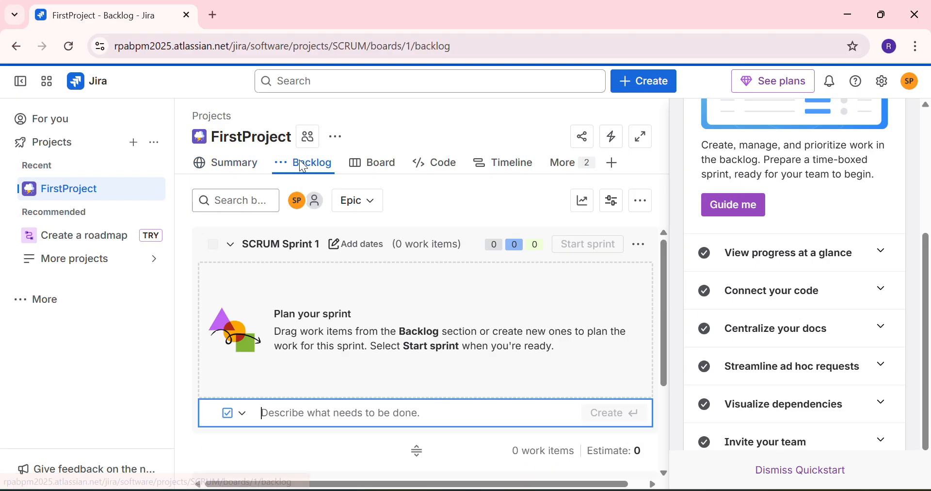
{"action": "scroll", "coordinate": [291, 330], "scroll_direction": "down", "scroll_amount": 3}
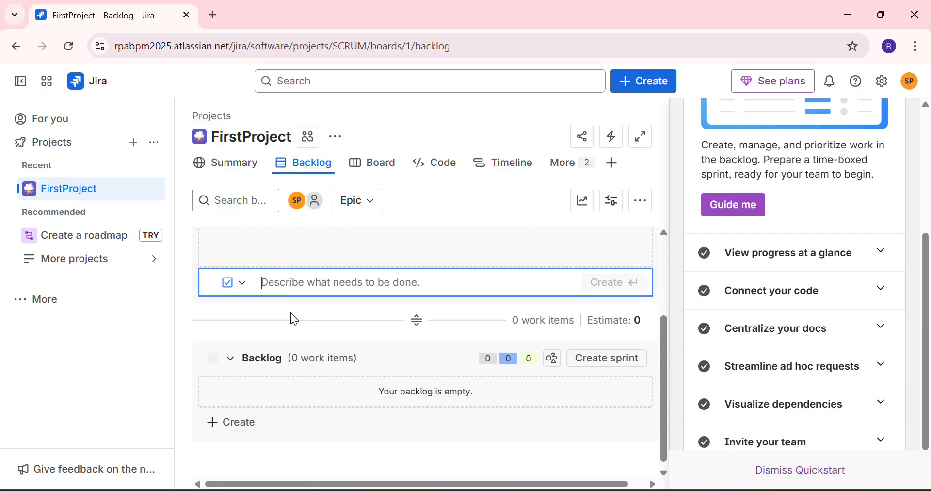
{"action": "scroll", "coordinate": [290, 312], "scroll_direction": "up", "scroll_amount": 3}
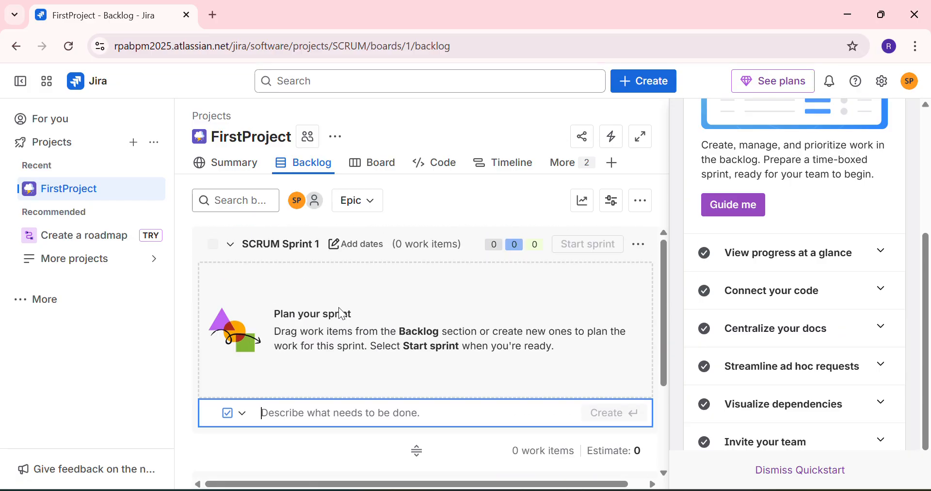
{"action": "scroll", "coordinate": [339, 315], "scroll_direction": "down", "scroll_amount": 3}
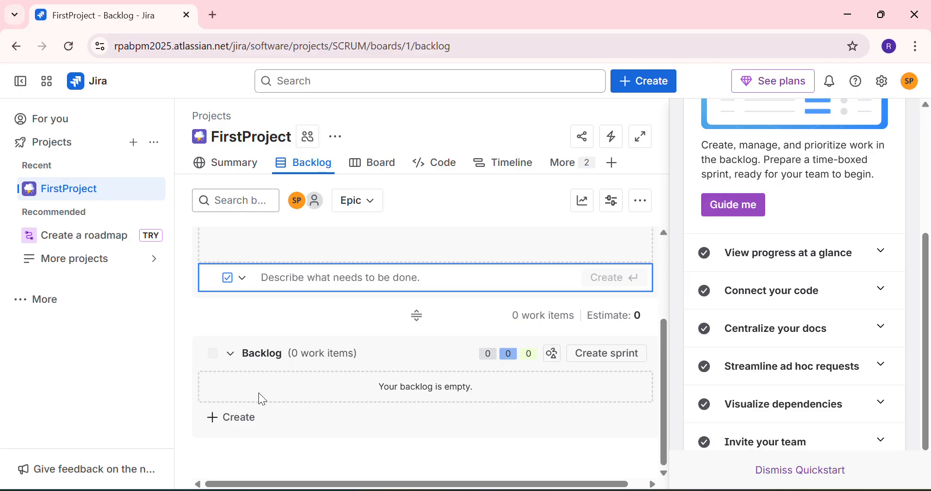
{"action": "scroll", "coordinate": [263, 391], "scroll_direction": "up", "scroll_amount": 1}
{"action": "scroll", "coordinate": [263, 391], "scroll_direction": "down", "scroll_amount": 1}
{"action": "scroll", "coordinate": [273, 376], "scroll_direction": "up", "scroll_amount": 3}
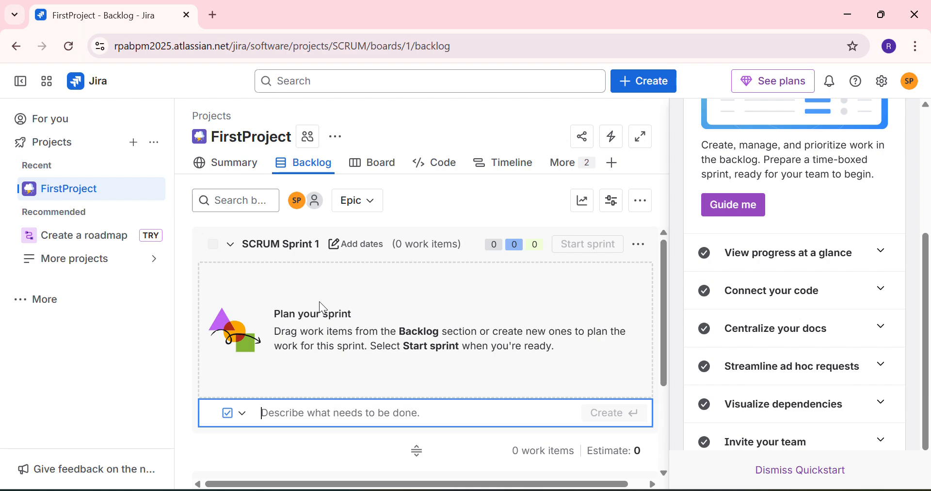
{"action": "scroll", "coordinate": [316, 311], "scroll_direction": "down", "scroll_amount": 2}
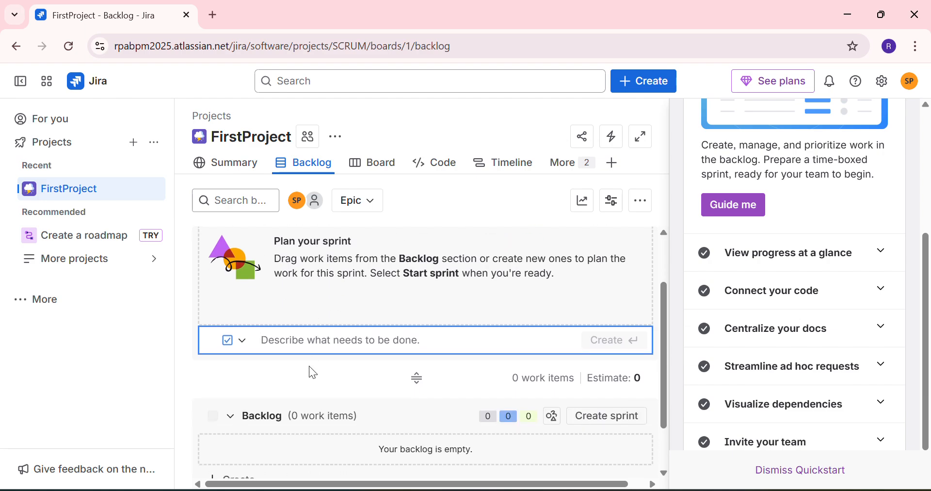
{"action": "scroll", "coordinate": [310, 373], "scroll_direction": "up", "scroll_amount": 2}
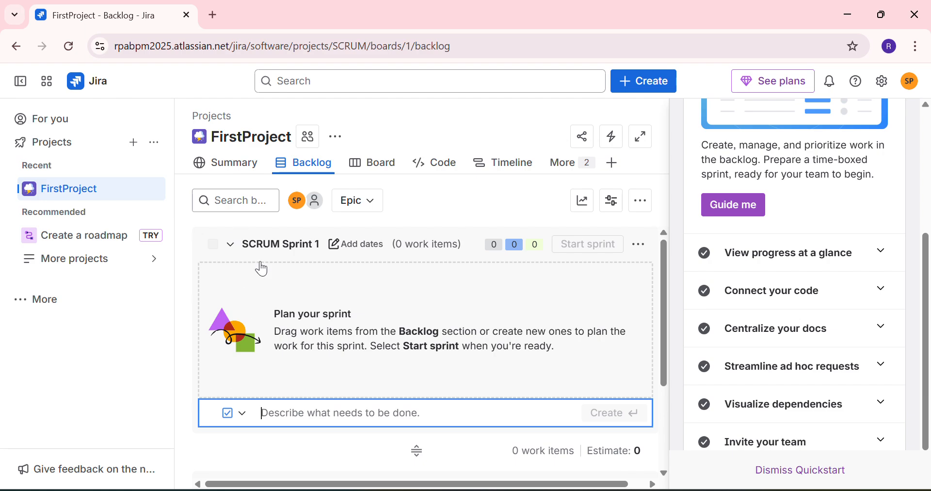
{"action": "scroll", "coordinate": [281, 269], "scroll_direction": "down", "scroll_amount": 3}
{"action": "scroll", "coordinate": [276, 354], "scroll_direction": "up", "scroll_amount": 3}
{"action": "scroll", "coordinate": [282, 320], "scroll_direction": "down", "scroll_amount": 3}
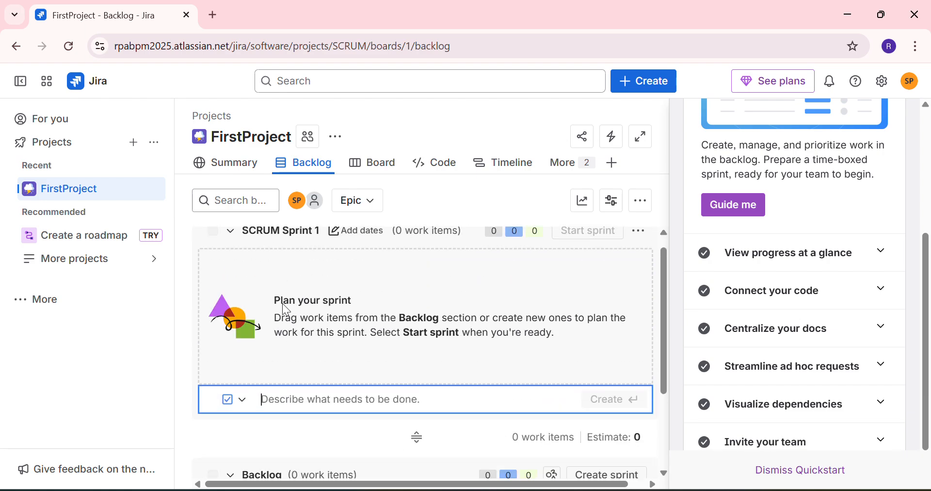
Step: Compare the SCRUM Sprint 1 planning area with the Backlog section beneath it
{"action": "scroll", "coordinate": [297, 398], "scroll_direction": "up", "scroll_amount": 3}
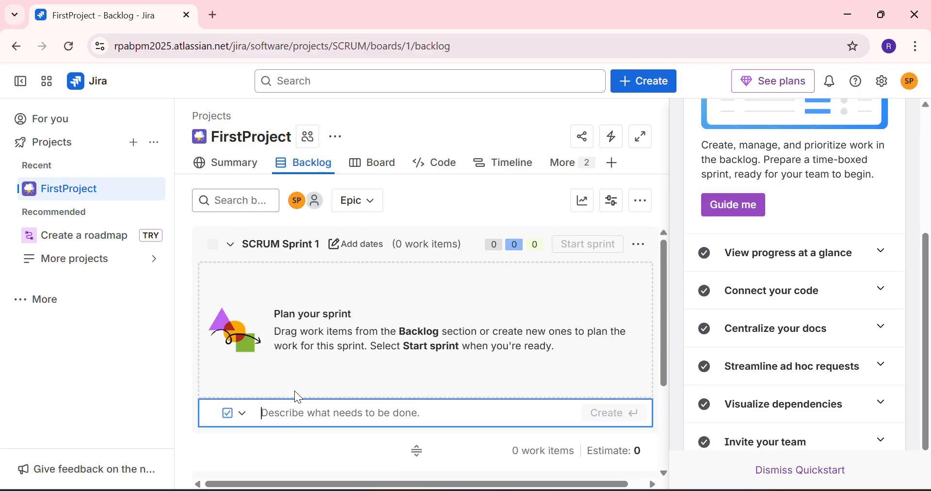
{"action": "scroll", "coordinate": [311, 319], "scroll_direction": "down", "scroll_amount": 3}
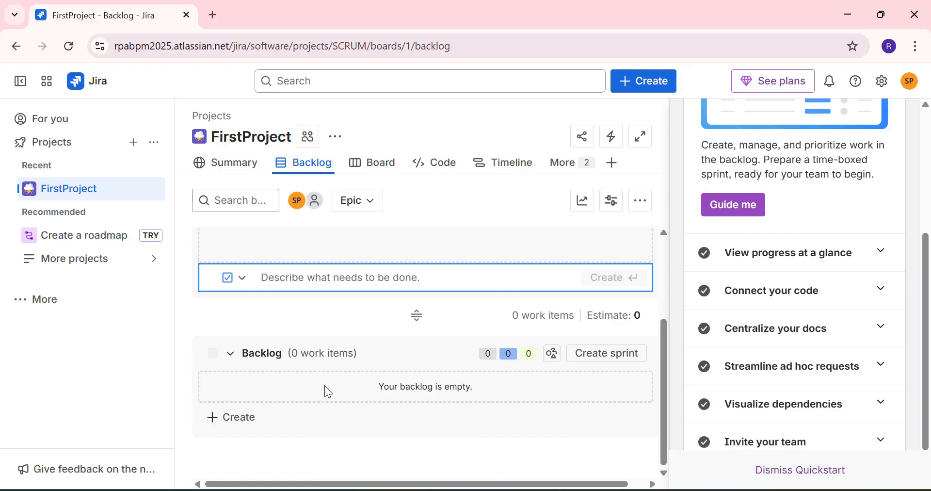
{"action": "scroll", "coordinate": [325, 386], "scroll_direction": "up", "scroll_amount": 3}
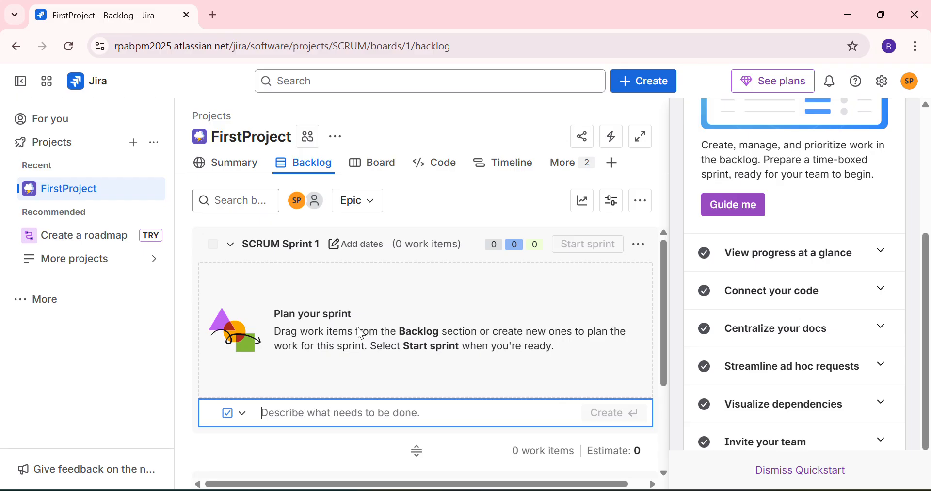
Step: Open the FirstProject board and dismiss the Quickstart guide
{"action": "left_click", "coordinate": [370, 162]}
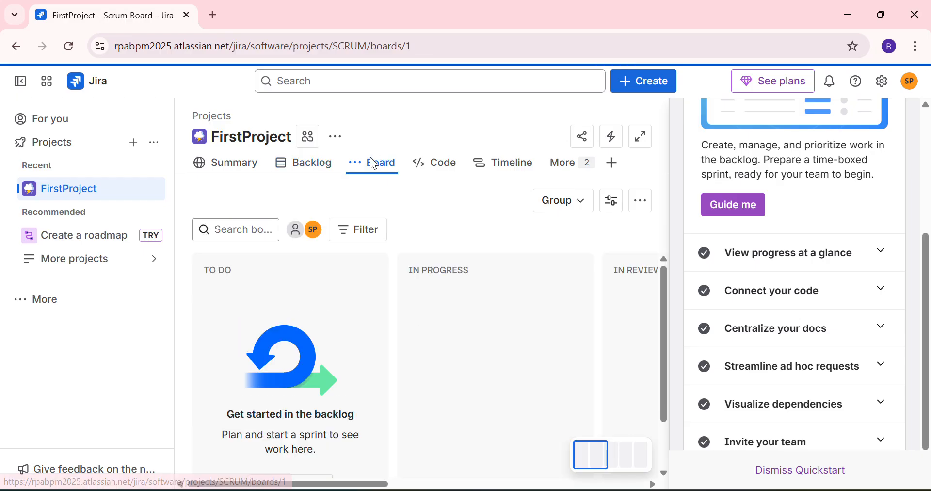
{"action": "scroll", "coordinate": [839, 289], "scroll_direction": "down", "scroll_amount": 2}
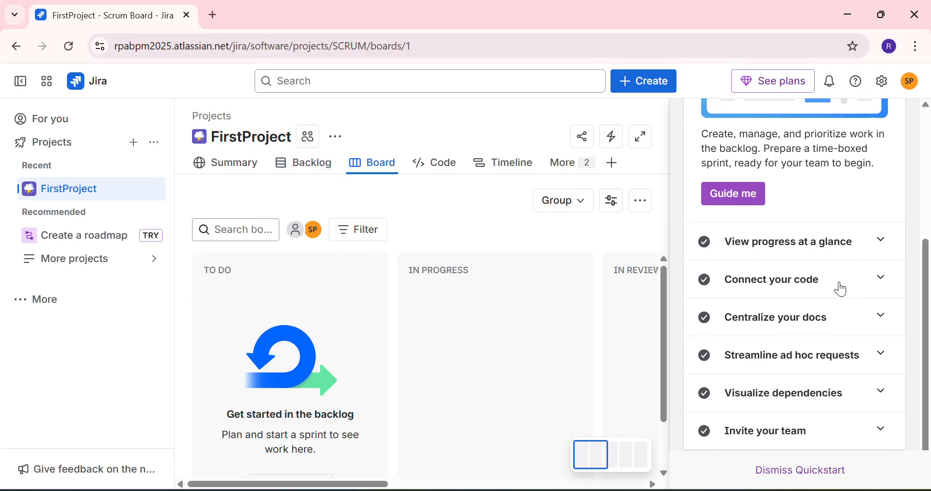
{"action": "scroll", "coordinate": [823, 391], "scroll_direction": "up", "scroll_amount": 5}
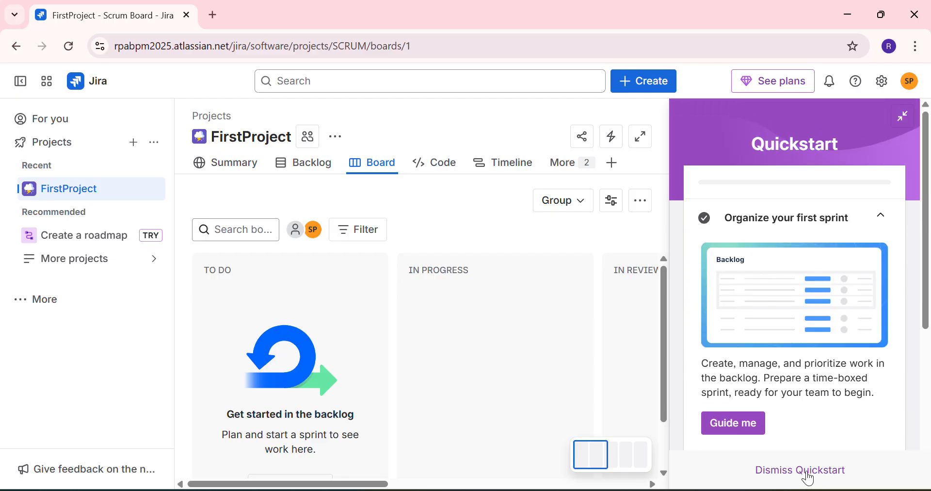
{"action": "left_click", "coordinate": [793, 465]}
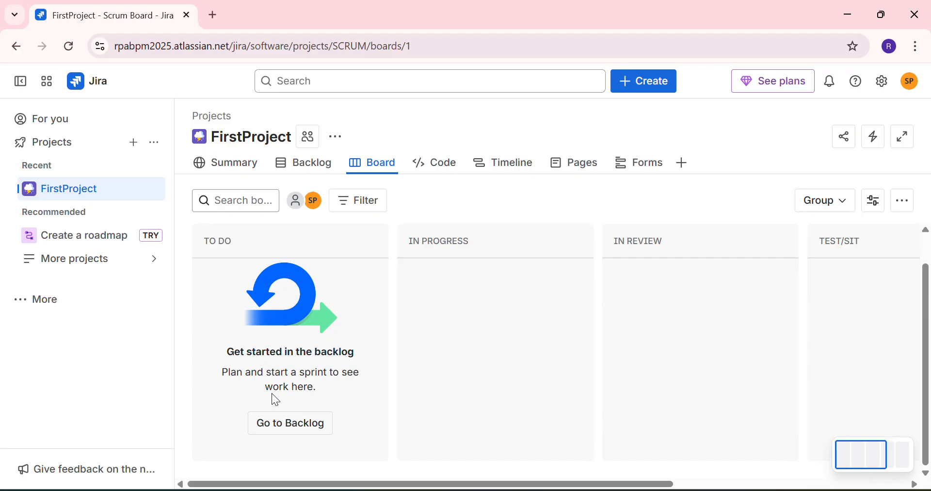
Step: Examine the board's workflow columns from To Do through In Progress, In Review and TEST/SIT to Done
{"action": "scroll", "coordinate": [441, 339], "scroll_direction": "up", "scroll_amount": 1}
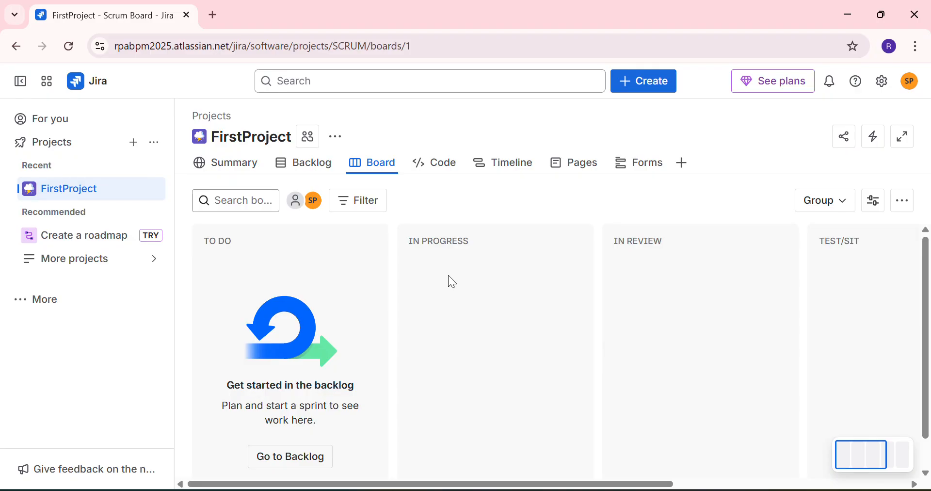
{"action": "scroll", "coordinate": [451, 269], "scroll_direction": "down", "scroll_amount": 1}
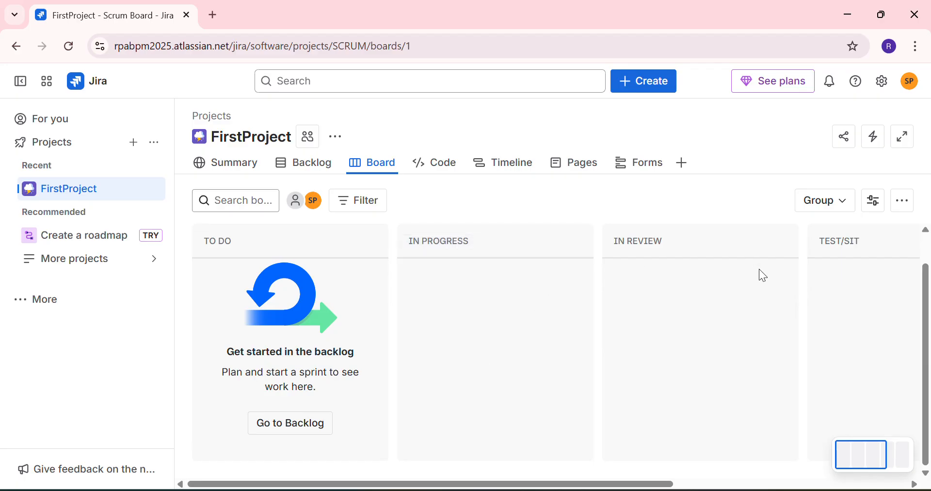
{"action": "left_click_drag", "start_coordinate": [659, 484], "coordinate": [727, 483]}
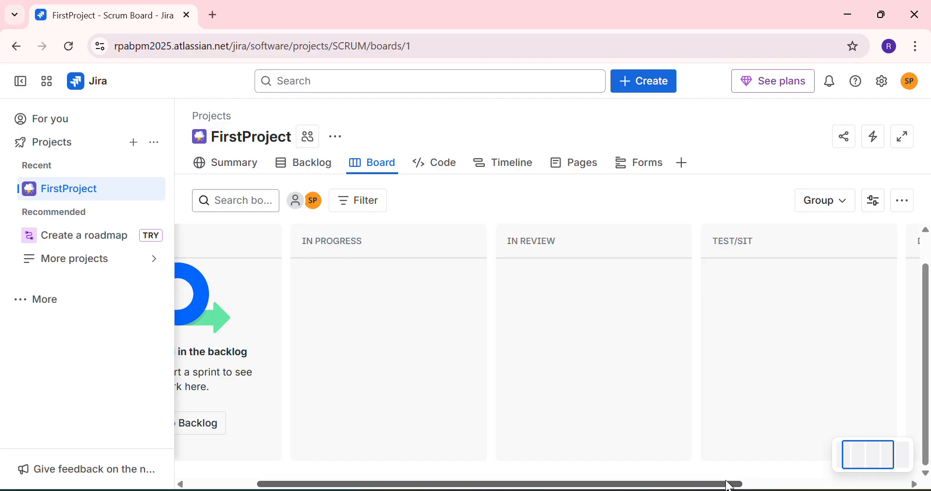
{"action": "scroll", "coordinate": [747, 466], "scroll_direction": "right", "scroll_amount": 2}
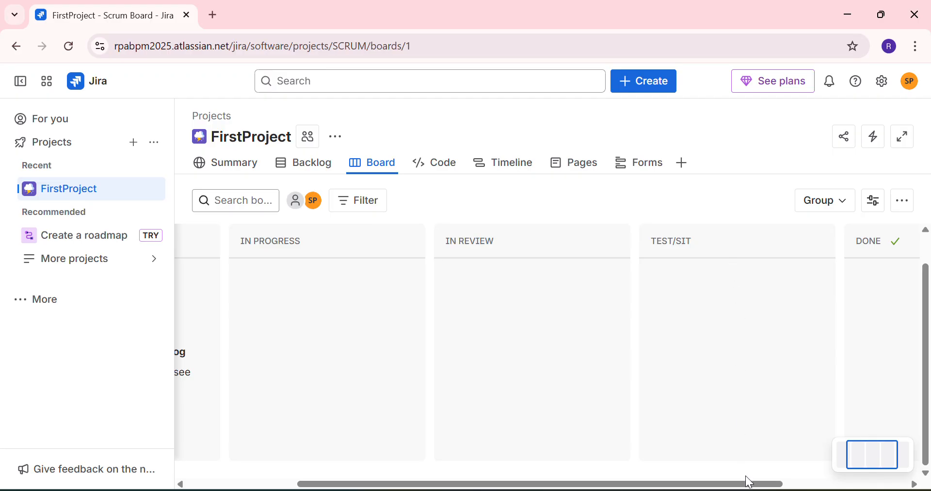
{"action": "left_click_drag", "start_coordinate": [748, 483], "coordinate": [841, 485]}
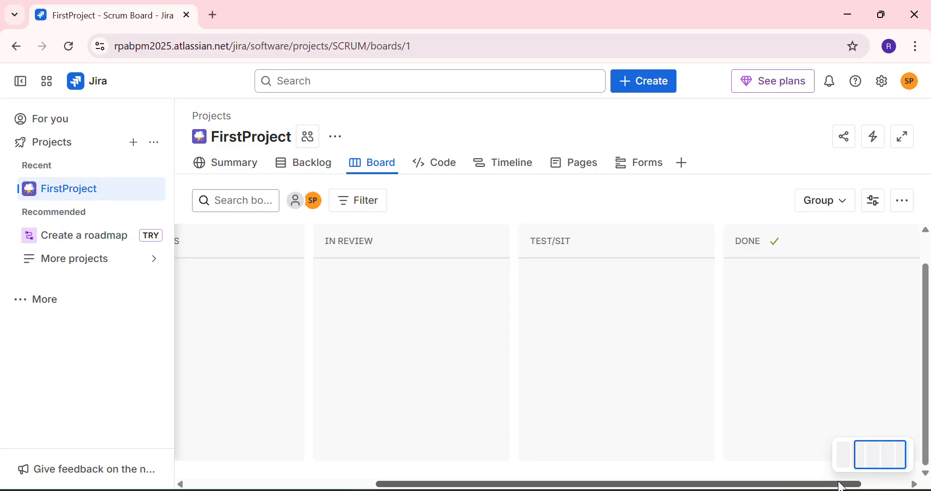
{"action": "left_click_drag", "start_coordinate": [844, 487], "coordinate": [606, 488]}
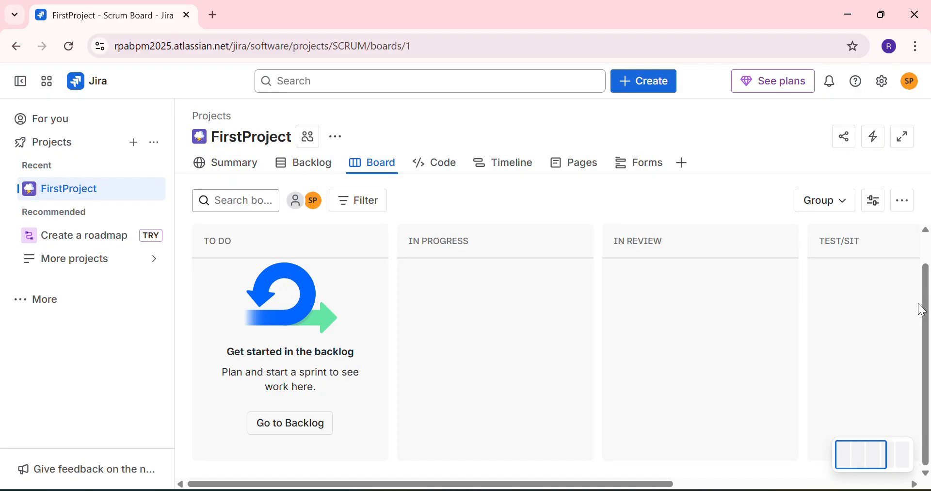
{"action": "left_click_drag", "start_coordinate": [660, 483], "coordinate": [708, 484]}
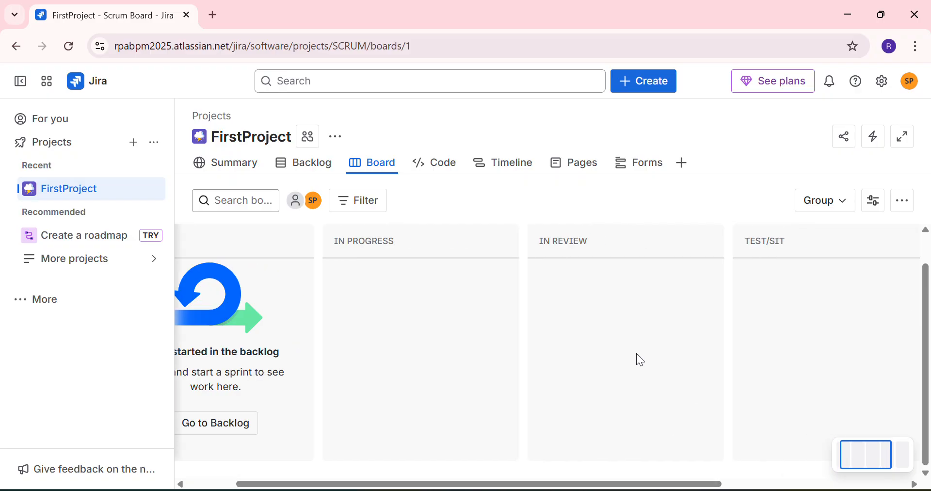
Step: View the project's timeline, and look over the Project pages introduction and its enrolment terms
{"action": "left_click", "coordinate": [512, 165]}
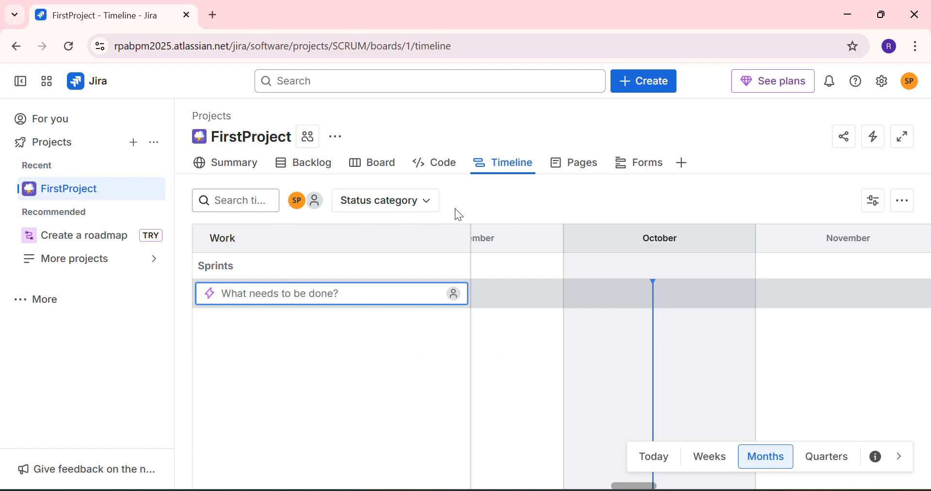
{"action": "left_click", "coordinate": [588, 165]}
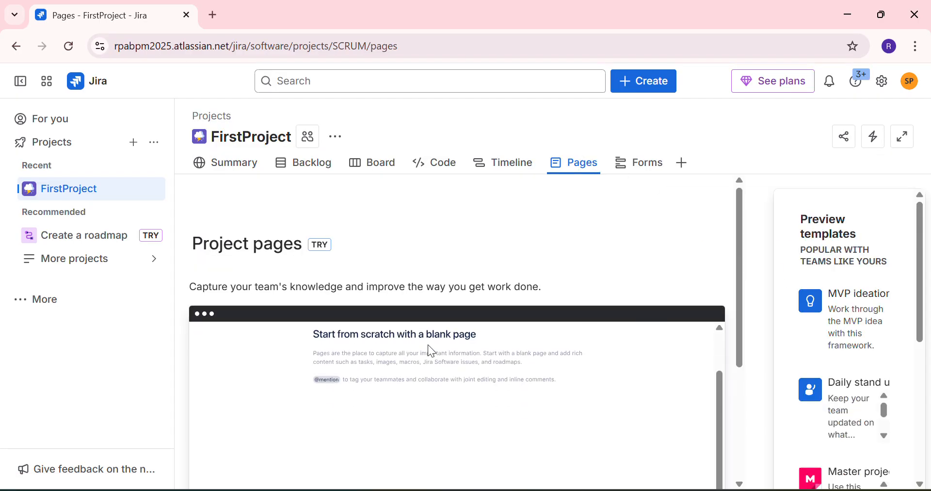
{"action": "scroll", "coordinate": [381, 368], "scroll_direction": "down", "scroll_amount": 5}
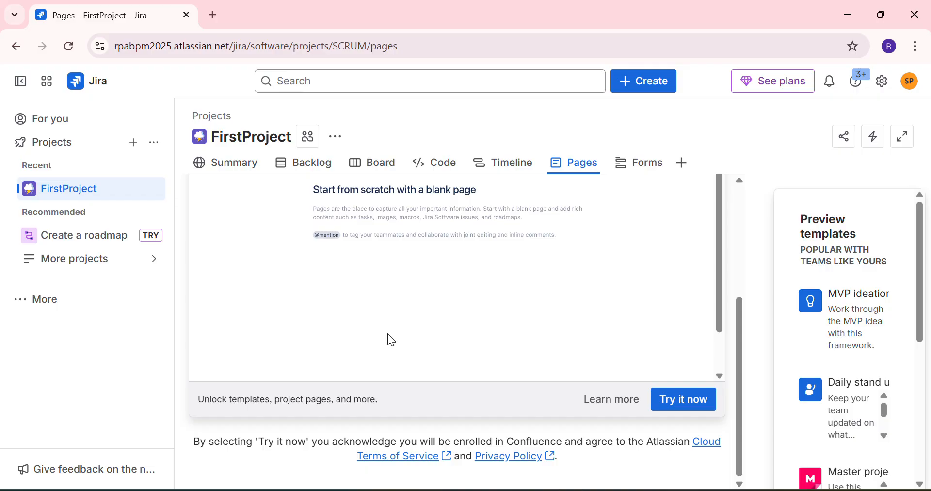
{"action": "scroll", "coordinate": [387, 339], "scroll_direction": "up", "scroll_amount": 5}
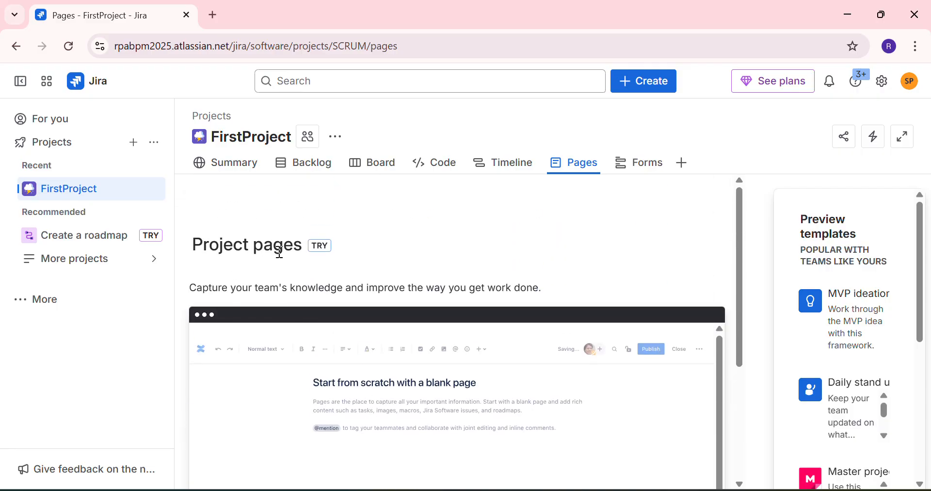
{"action": "scroll", "coordinate": [507, 300], "scroll_direction": "down", "scroll_amount": 4}
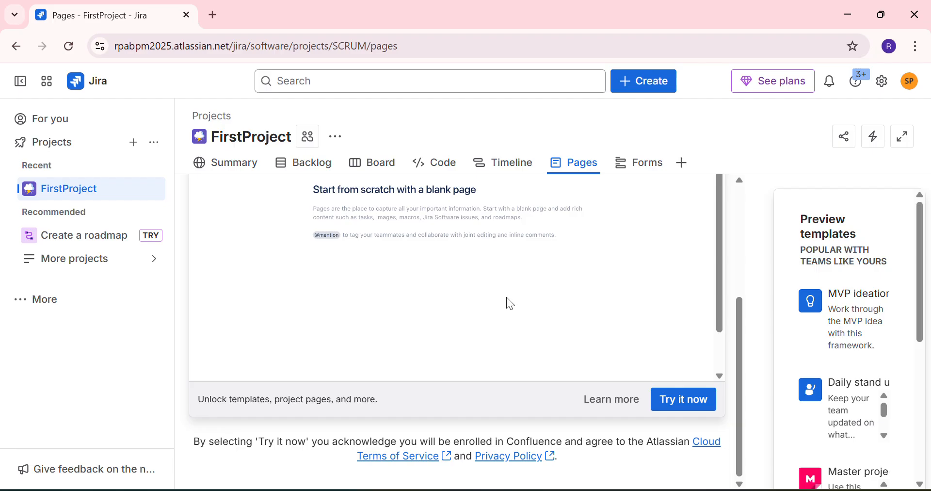
{"action": "scroll", "coordinate": [507, 297], "scroll_direction": "up", "scroll_amount": 4}
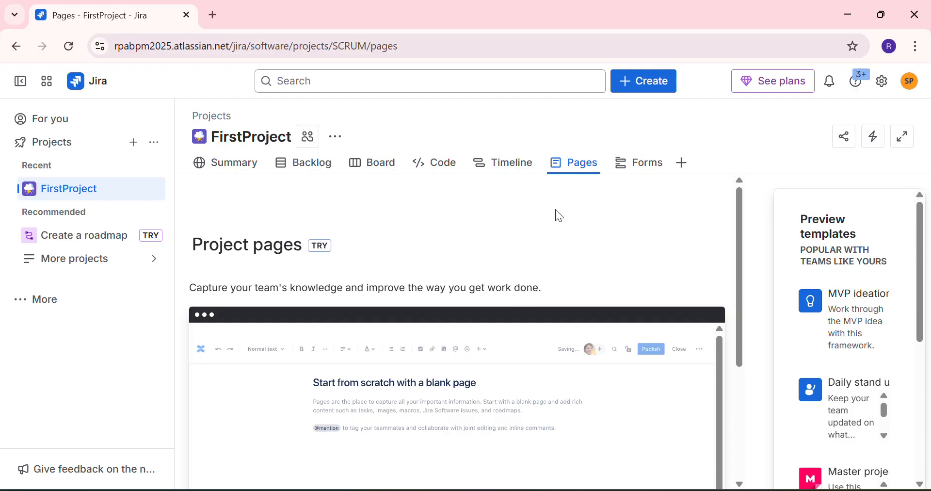
{"action": "scroll", "coordinate": [338, 284], "scroll_direction": "down", "scroll_amount": 4}
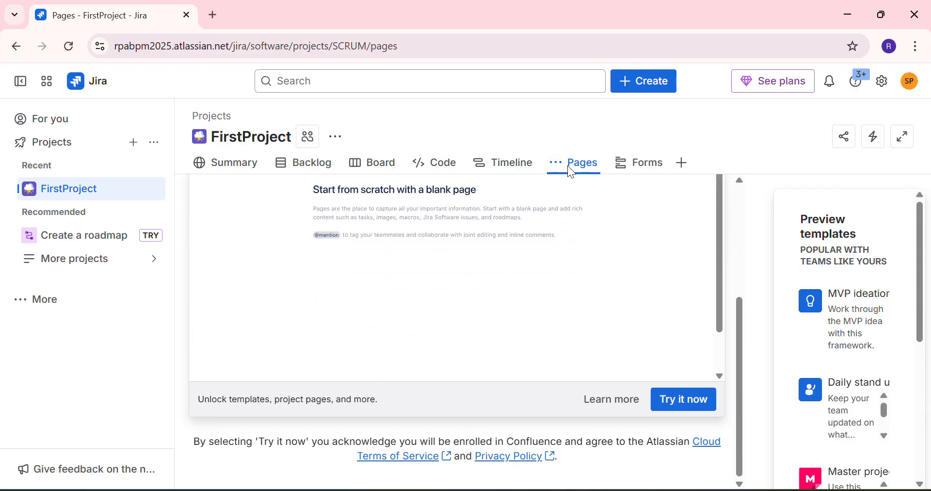
Step: Look over the project's Forms view for collecting work requests, and return to the project summary
{"action": "left_click", "coordinate": [646, 168]}
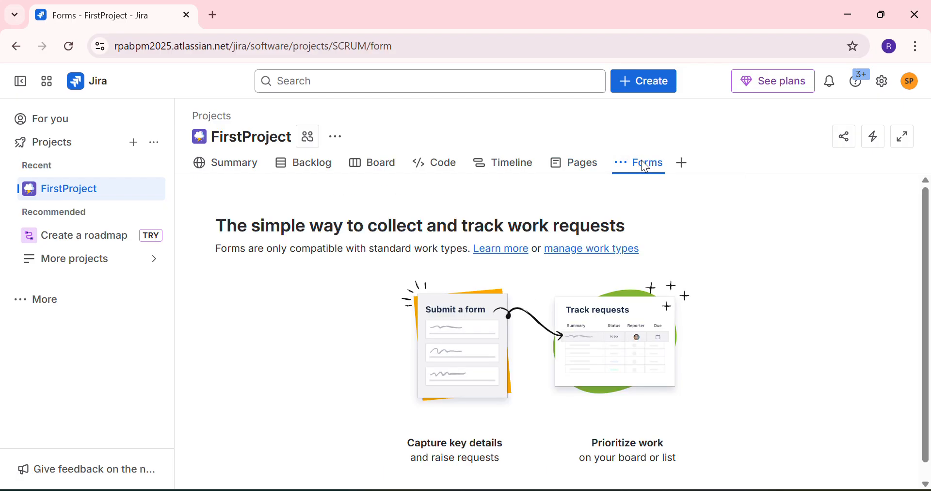
{"action": "scroll", "coordinate": [465, 321], "scroll_direction": "down", "scroll_amount": 3}
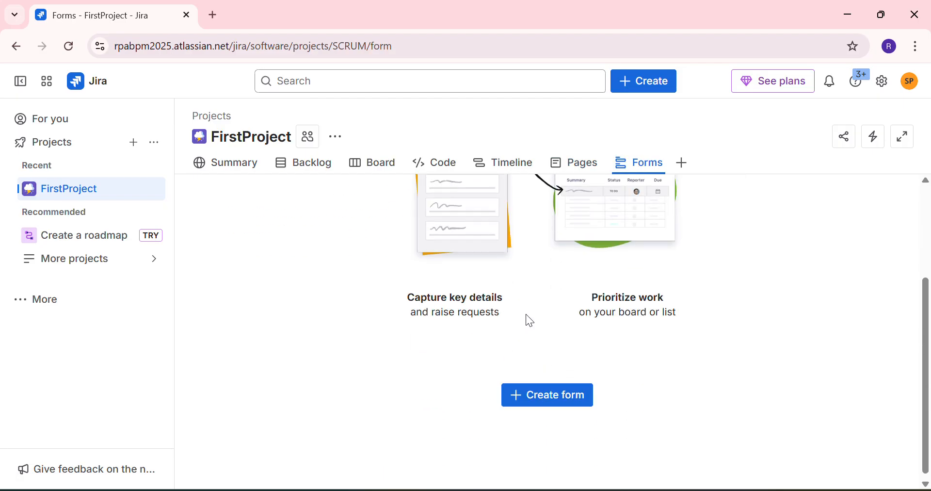
{"action": "scroll", "coordinate": [526, 315], "scroll_direction": "up", "scroll_amount": 3}
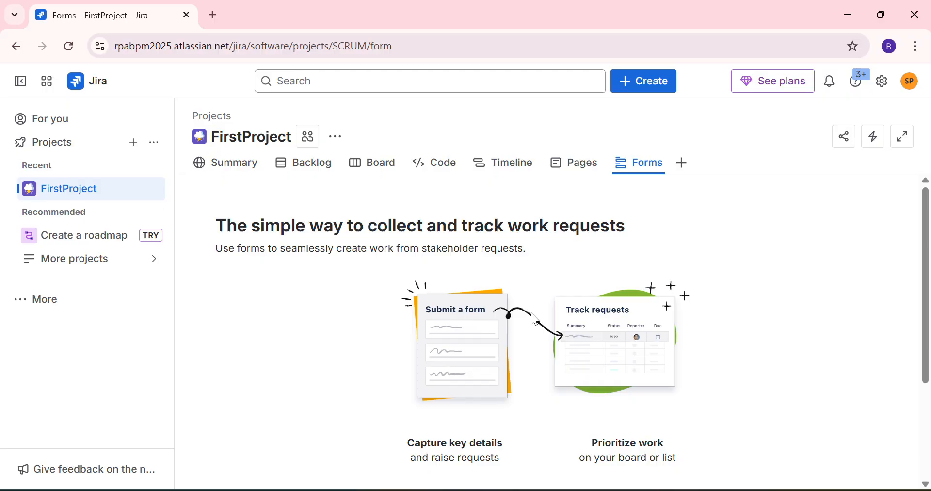
{"action": "scroll", "coordinate": [534, 320], "scroll_direction": "down", "scroll_amount": 2}
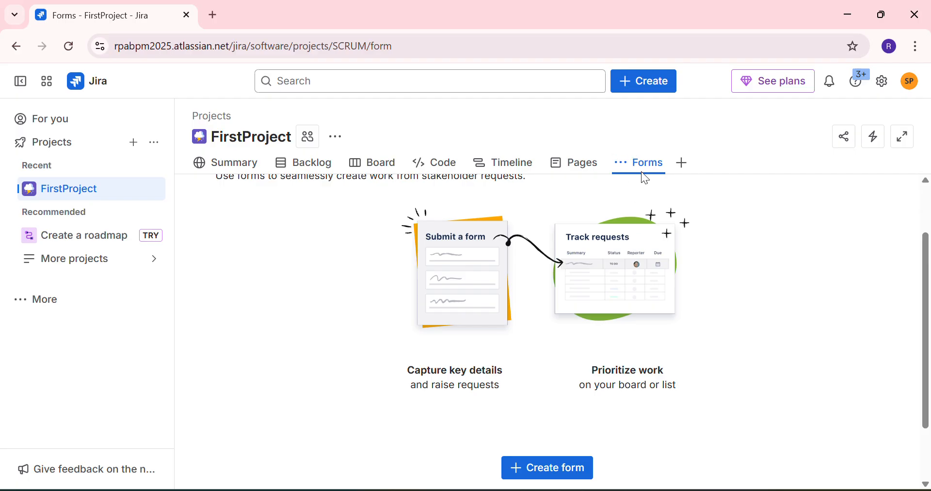
{"action": "scroll", "coordinate": [606, 304], "scroll_direction": "up", "scroll_amount": 2}
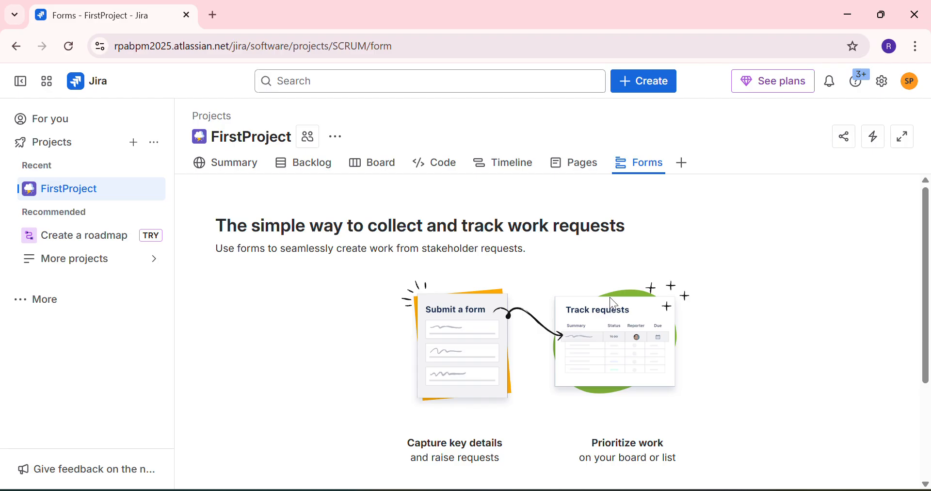
{"action": "left_click", "coordinate": [213, 163]}
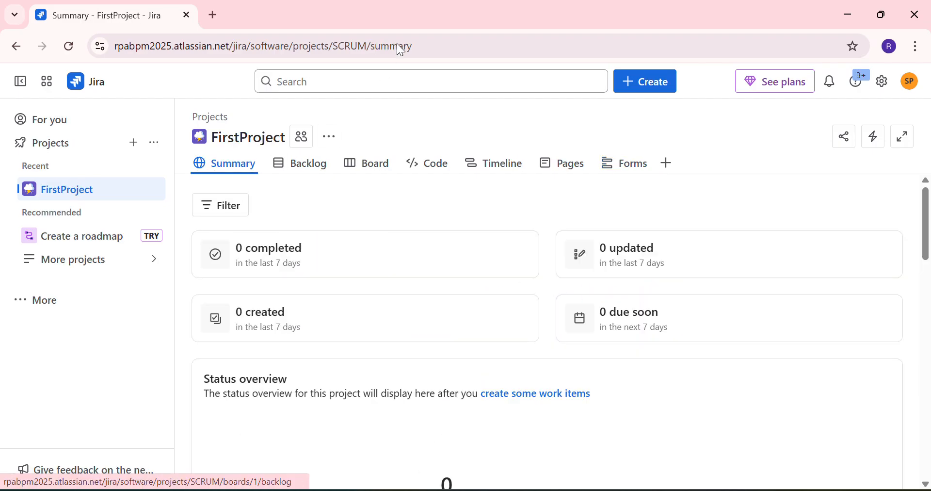